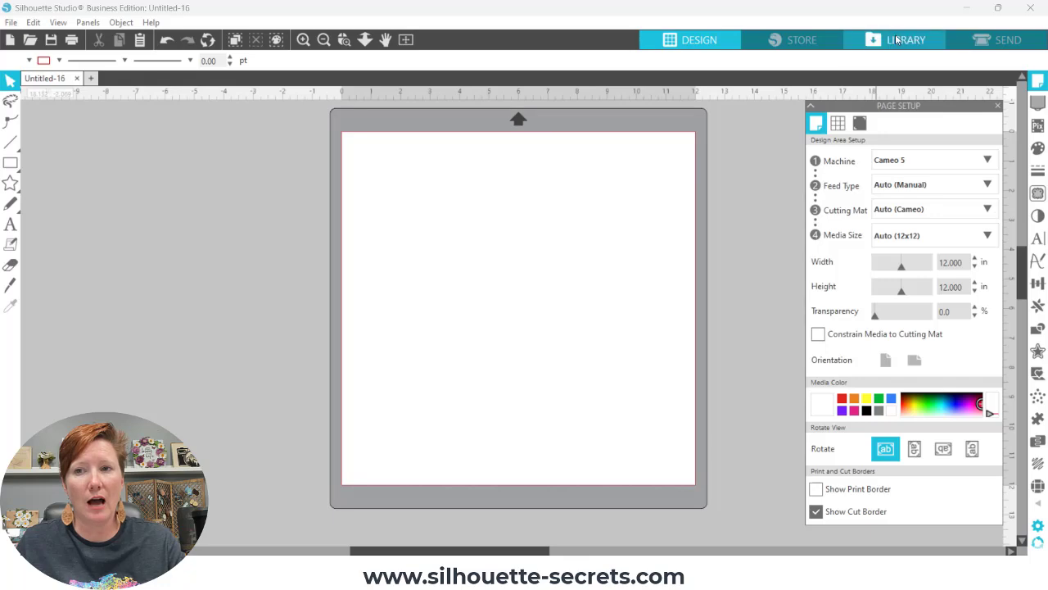
Open the Patterns folder in the library to browse the available pattern files
{"action": "left_click", "coordinate": [898, 42]}
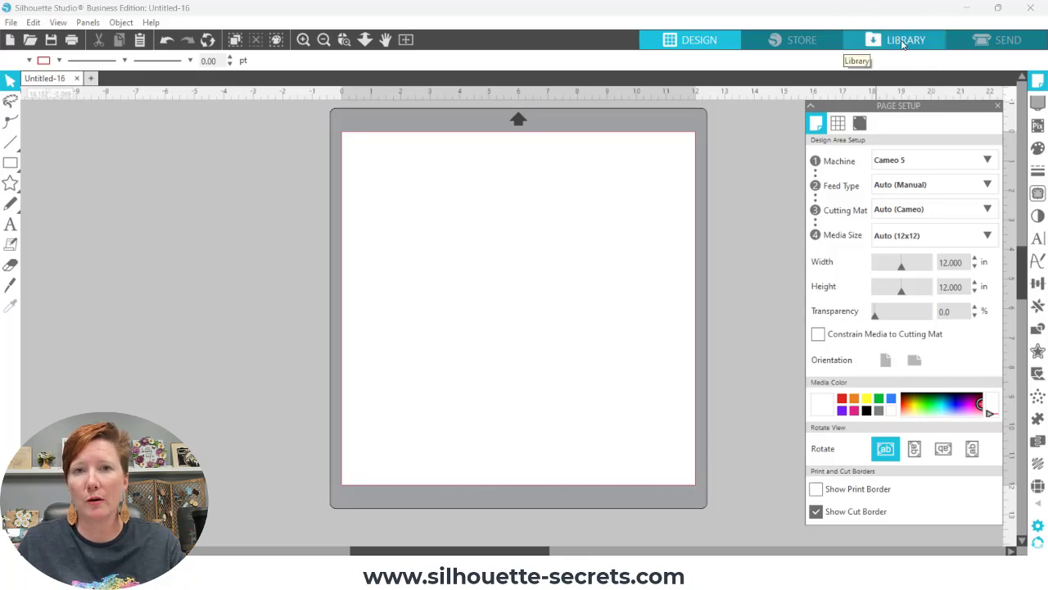
{"action": "left_click", "coordinate": [902, 47]}
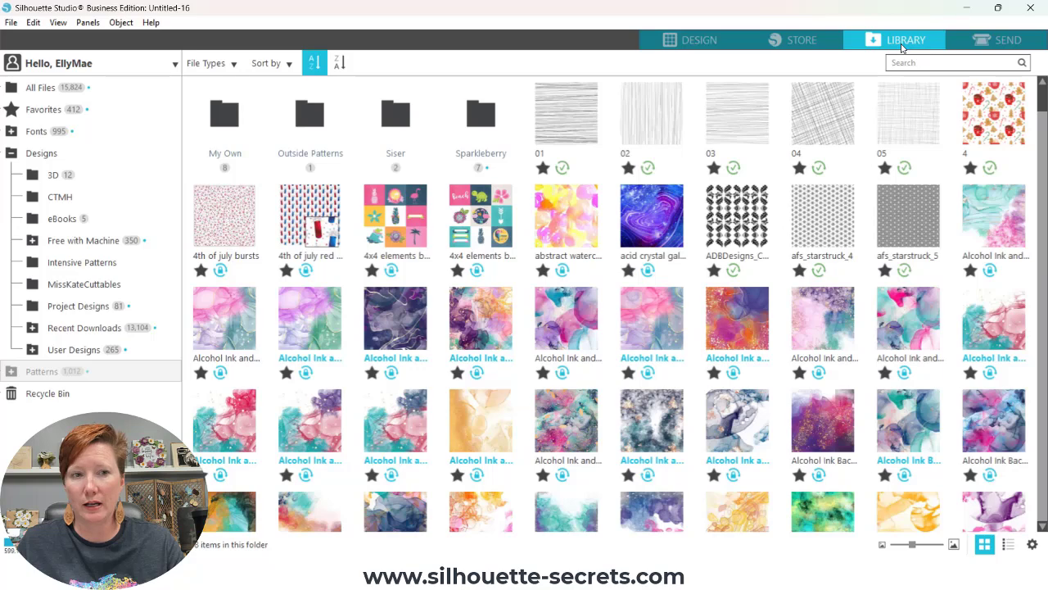
{"action": "left_click", "coordinate": [47, 373]}
{"action": "left_click", "coordinate": [48, 373]}
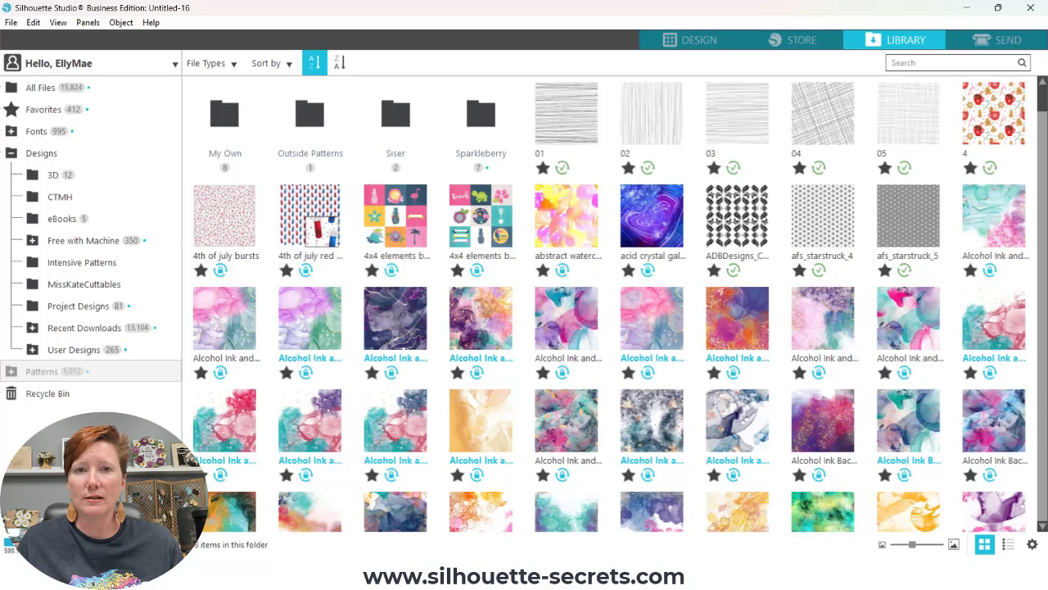
Review the pattern files with their type and size in list view, and return the folder to thumbnail view
{"action": "left_click", "coordinate": [1008, 545]}
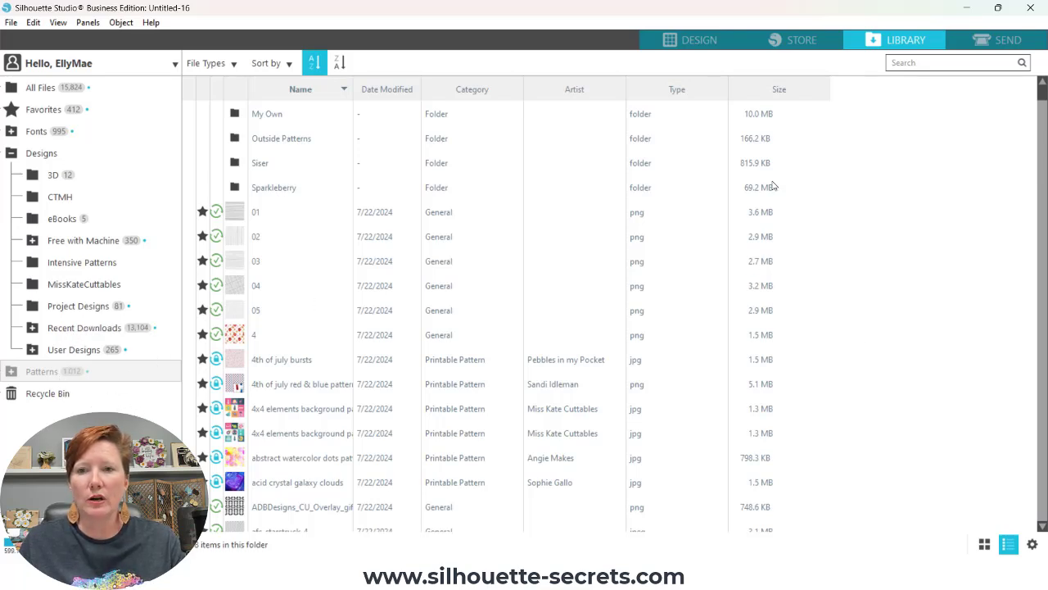
{"action": "left_click", "coordinate": [777, 91]}
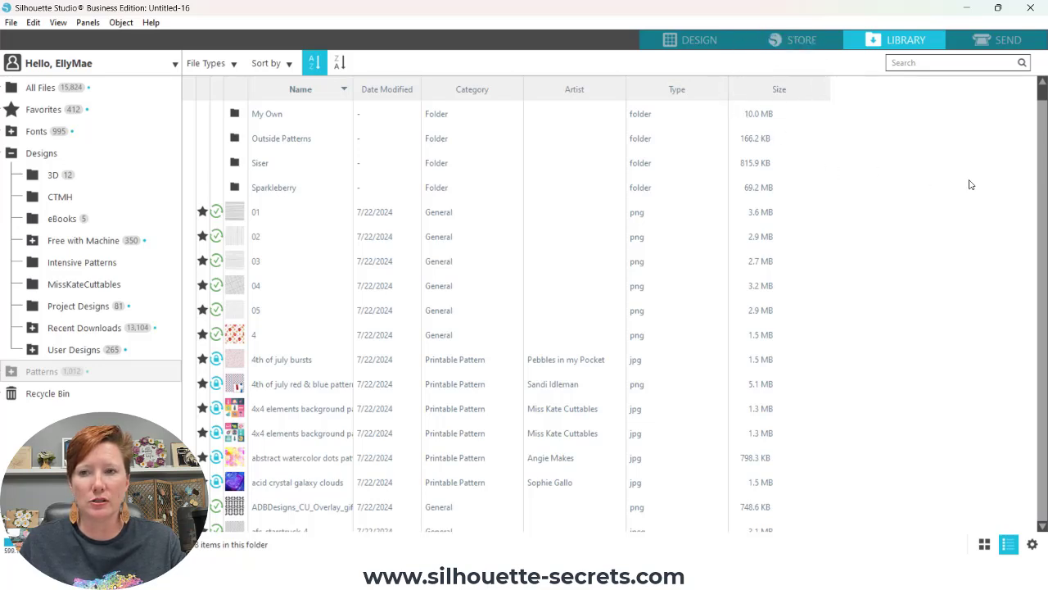
{"action": "left_click_drag", "start_coordinate": [1044, 98], "coordinate": [1044, 108]}
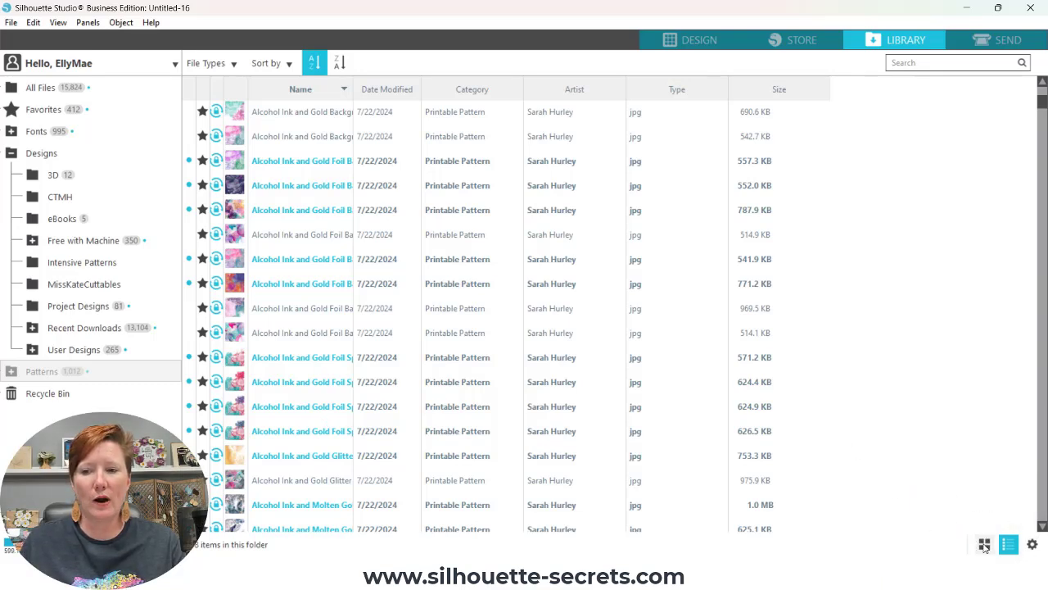
{"action": "left_click", "coordinate": [985, 543]}
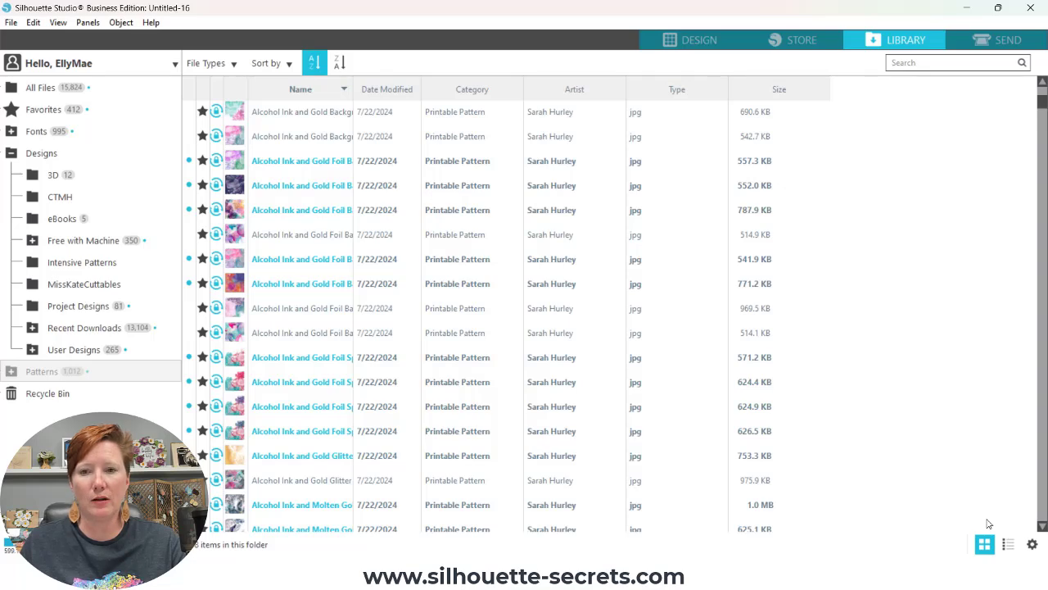
{"action": "left_click", "coordinate": [986, 545]}
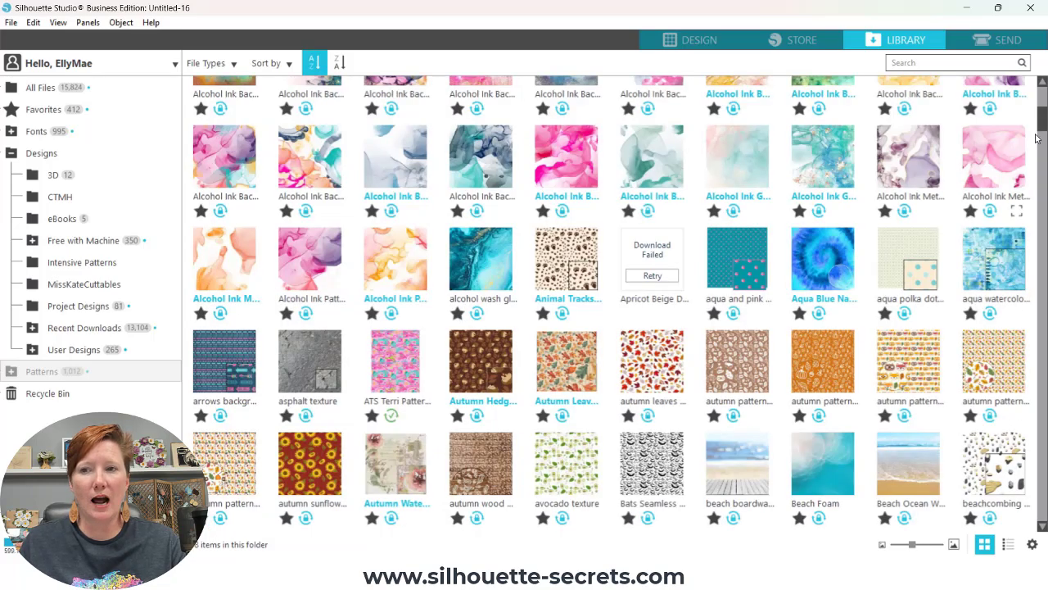
{"action": "left_click_drag", "start_coordinate": [1045, 124], "coordinate": [1042, 113]}
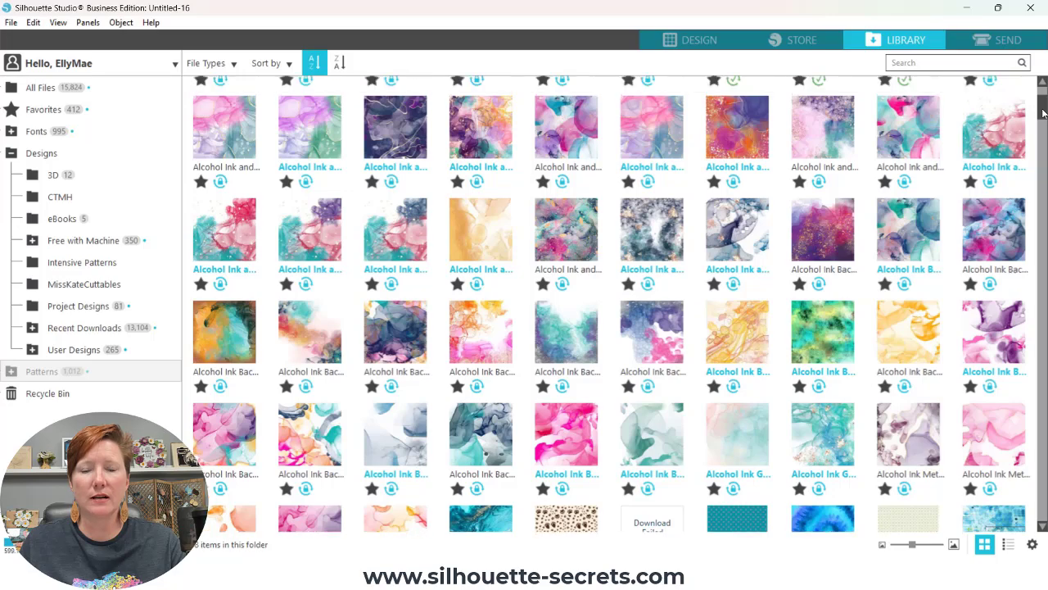
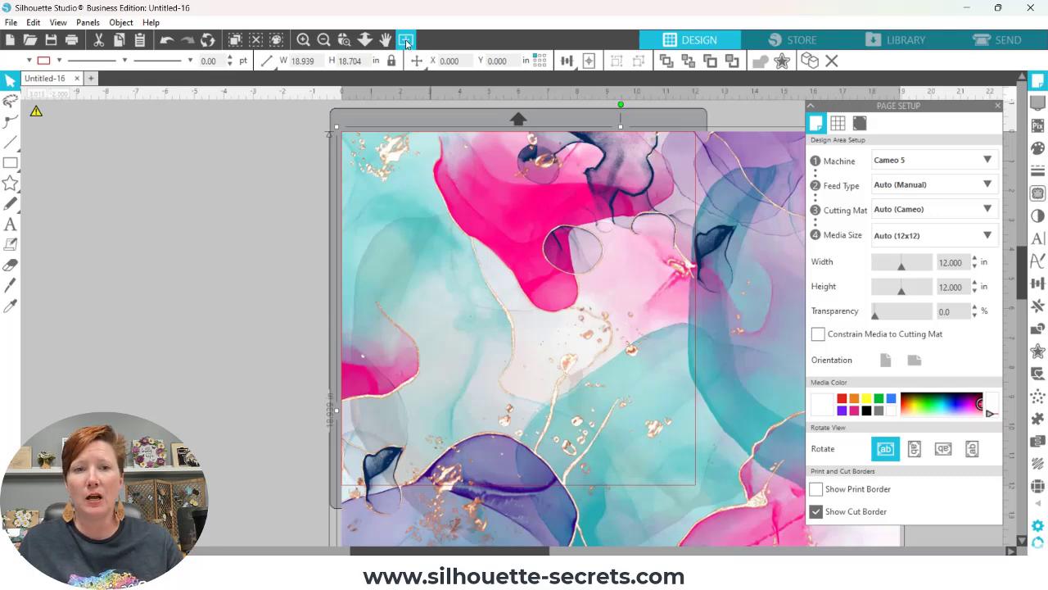
Scale the oversized alcohol ink pattern image to a height of 12 in
{"action": "left_click", "coordinate": [324, 41]}
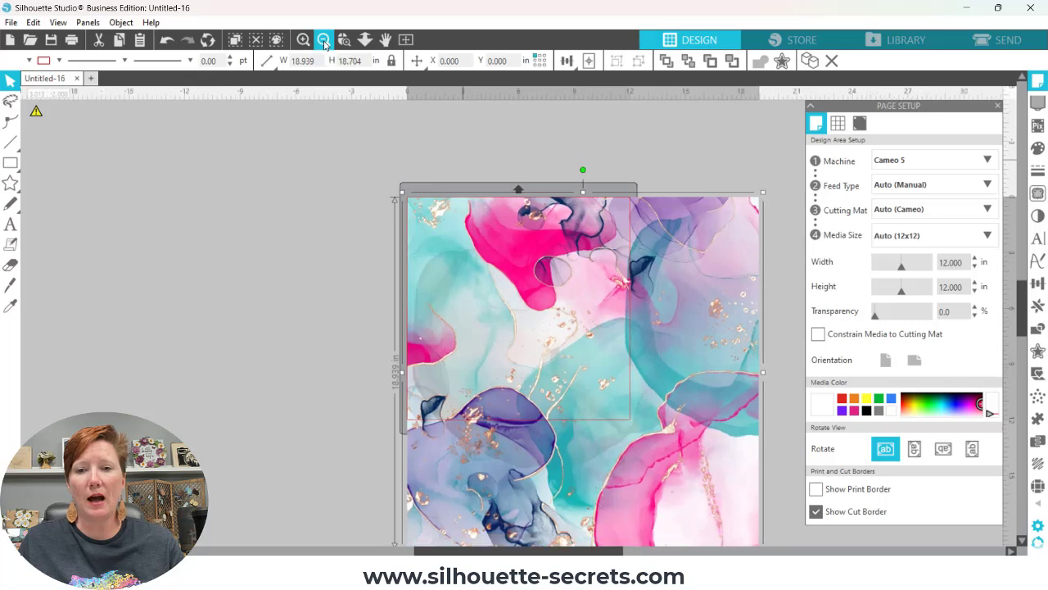
{"action": "left_click", "coordinate": [324, 41]}
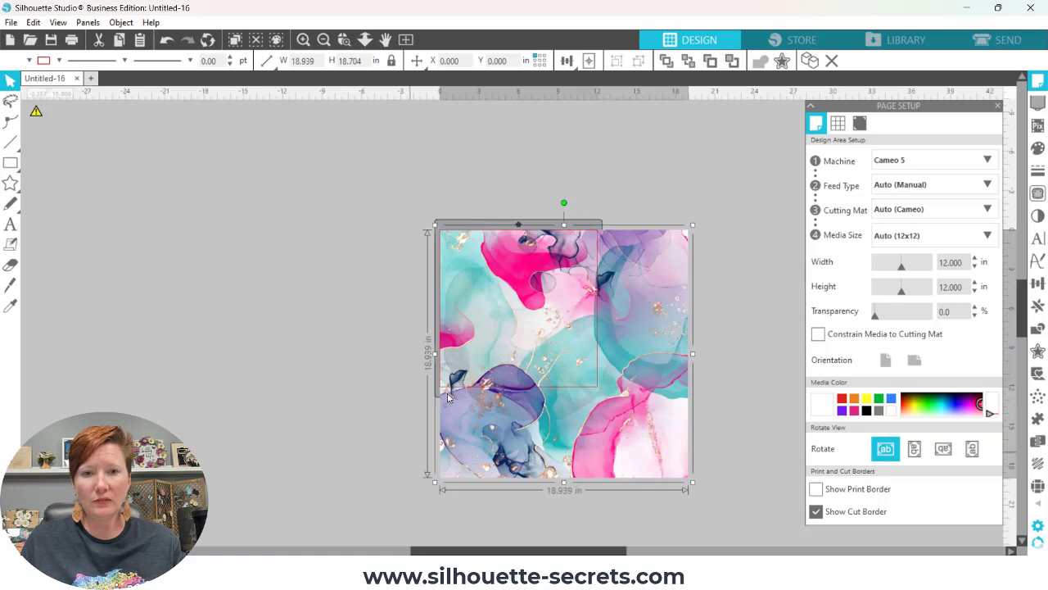
{"action": "mouse_move", "coordinate": [37, 112]}
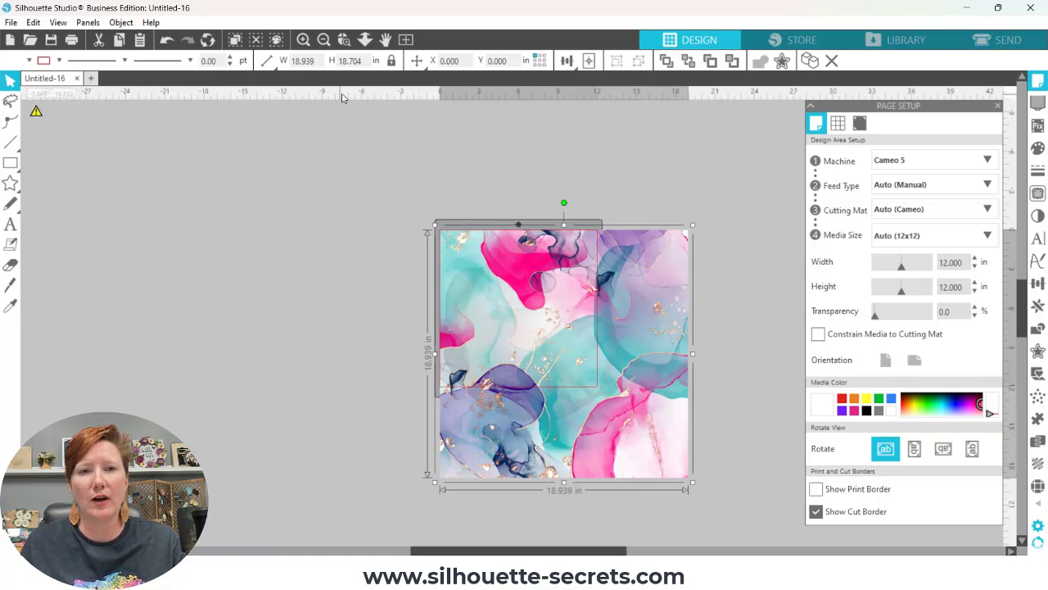
{"action": "left_click", "coordinate": [369, 61]}
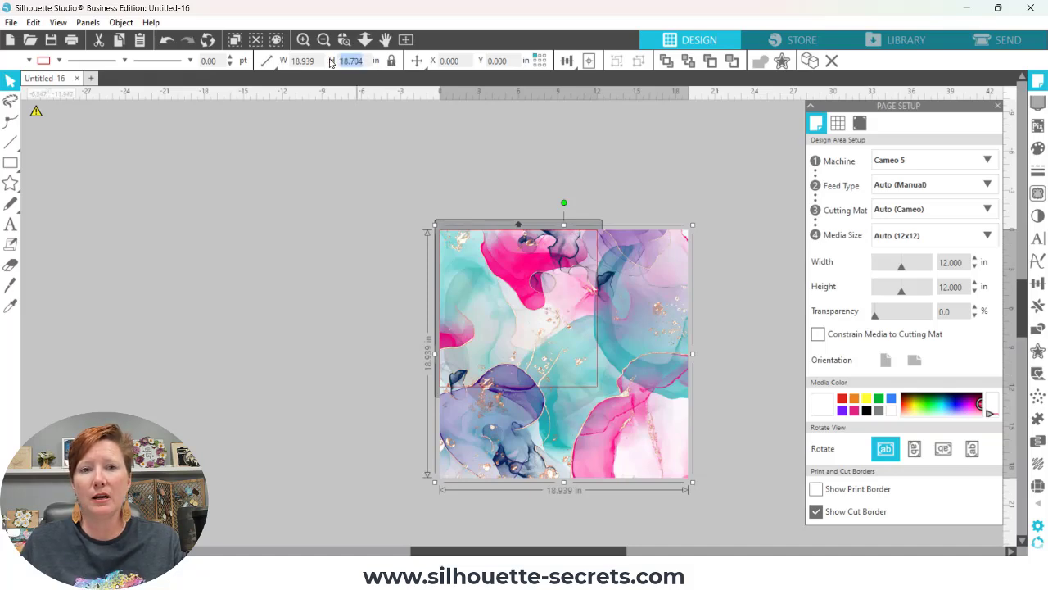
{"action": "type", "text": "2"}
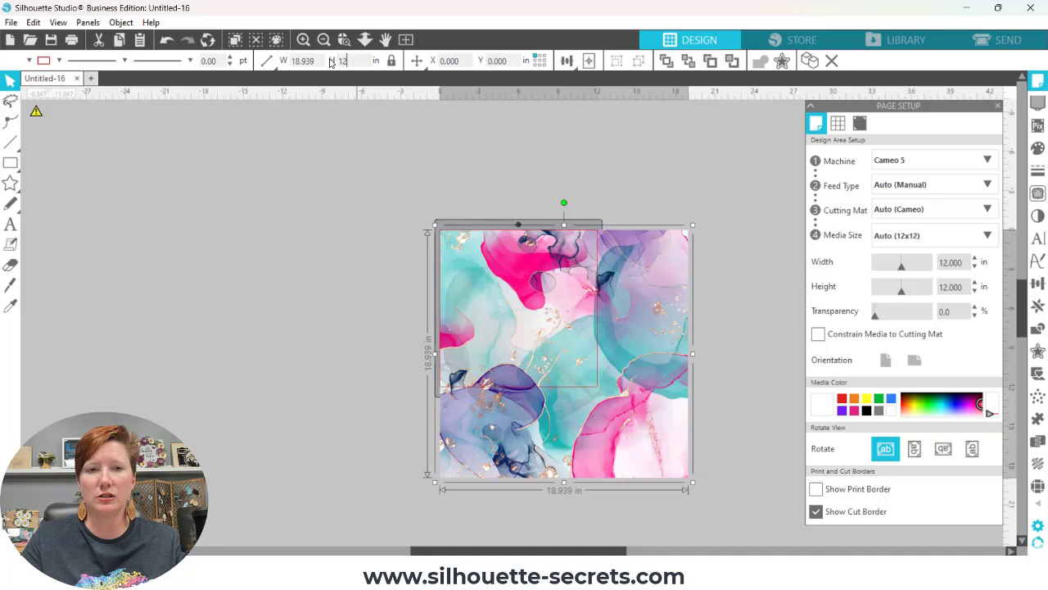
{"action": "key", "text": "Return"}
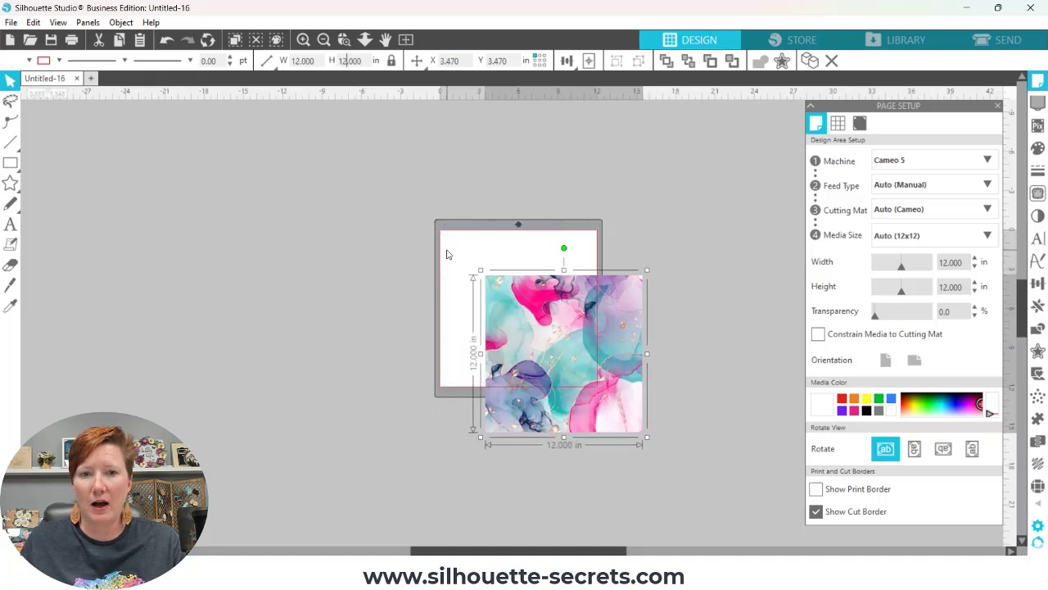
Center the resized pattern image on the 12 x 12 in page
{"action": "left_click", "coordinate": [407, 41]}
{"action": "left_click", "coordinate": [416, 60]}
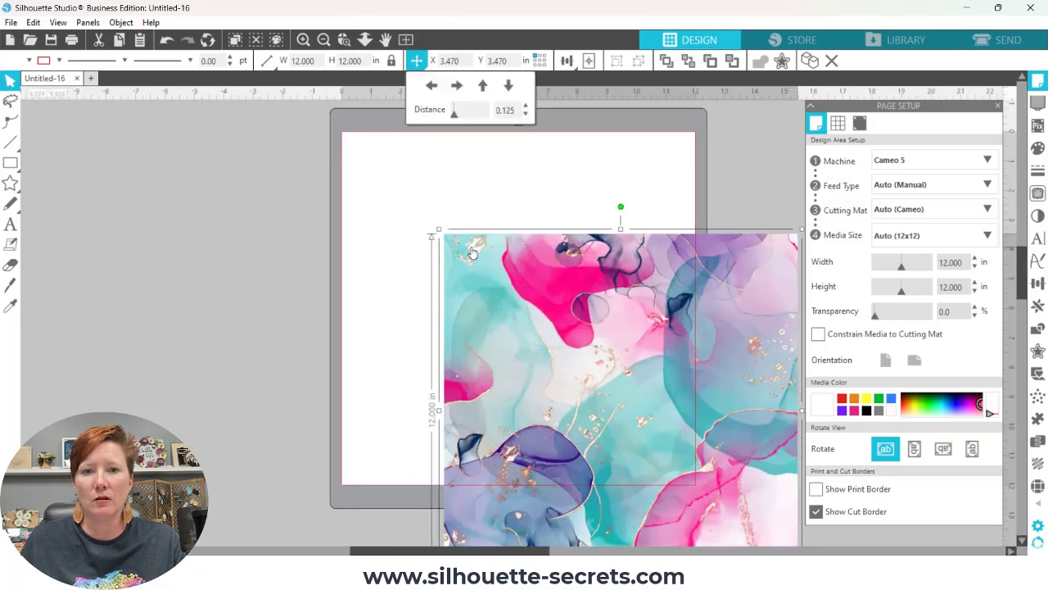
{"action": "left_click", "coordinate": [589, 61]}
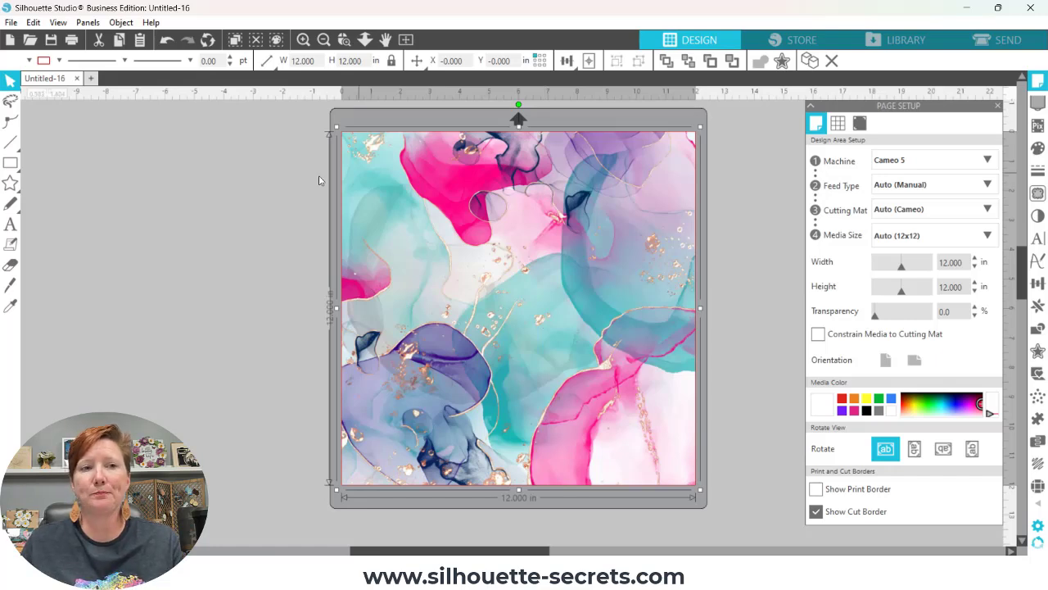
Create a new document and draw a rectangle about 8.68 in wide and 5.93 in high on the page
{"action": "left_click", "coordinate": [91, 78]}
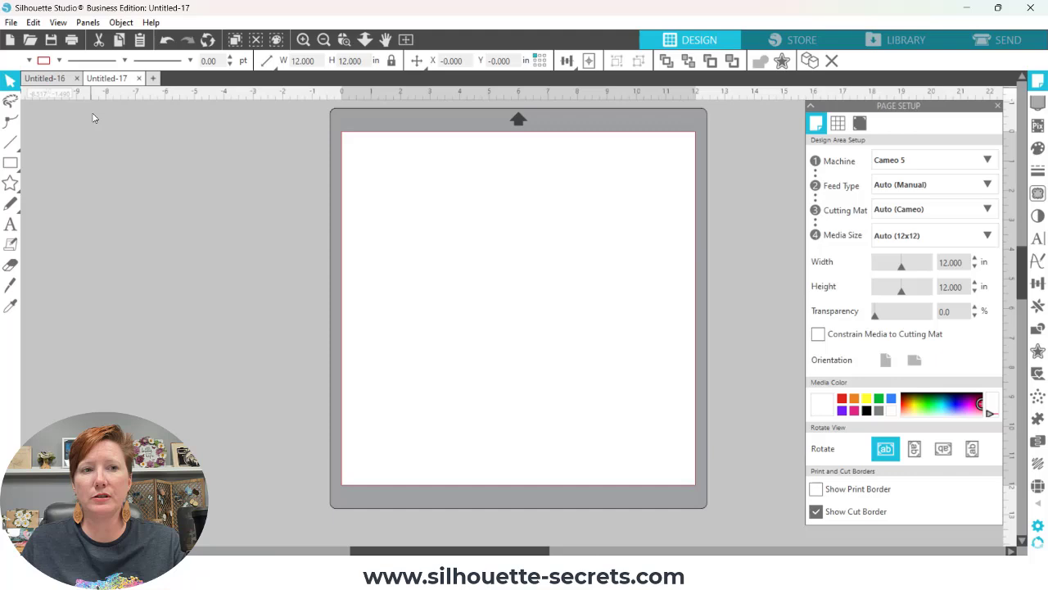
{"action": "left_click", "coordinate": [10, 163]}
{"action": "left_click", "coordinate": [30, 163]}
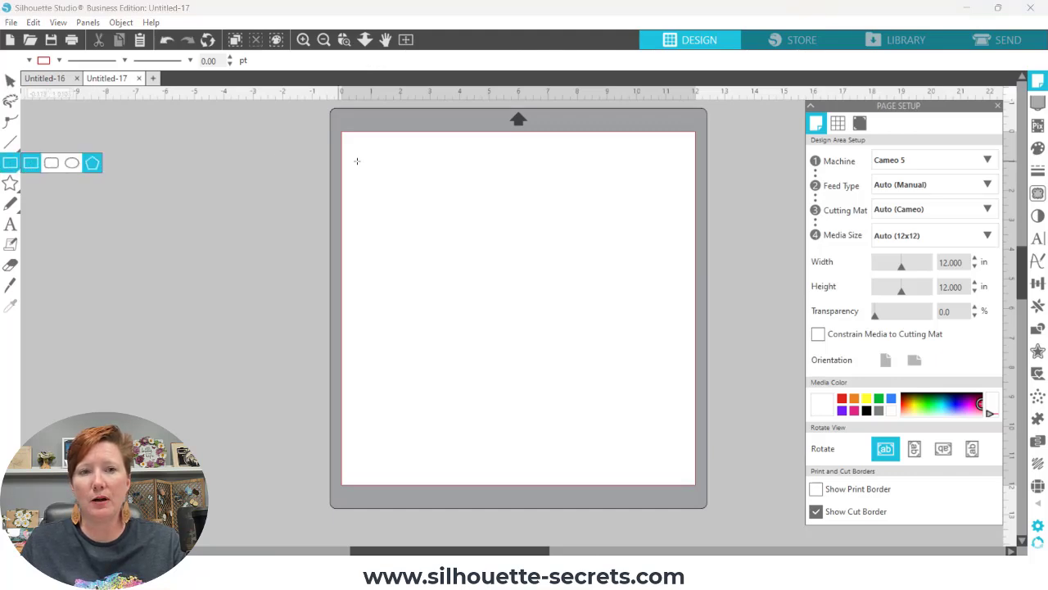
{"action": "left_click_drag", "start_coordinate": [395, 171], "coordinate": [652, 351]}
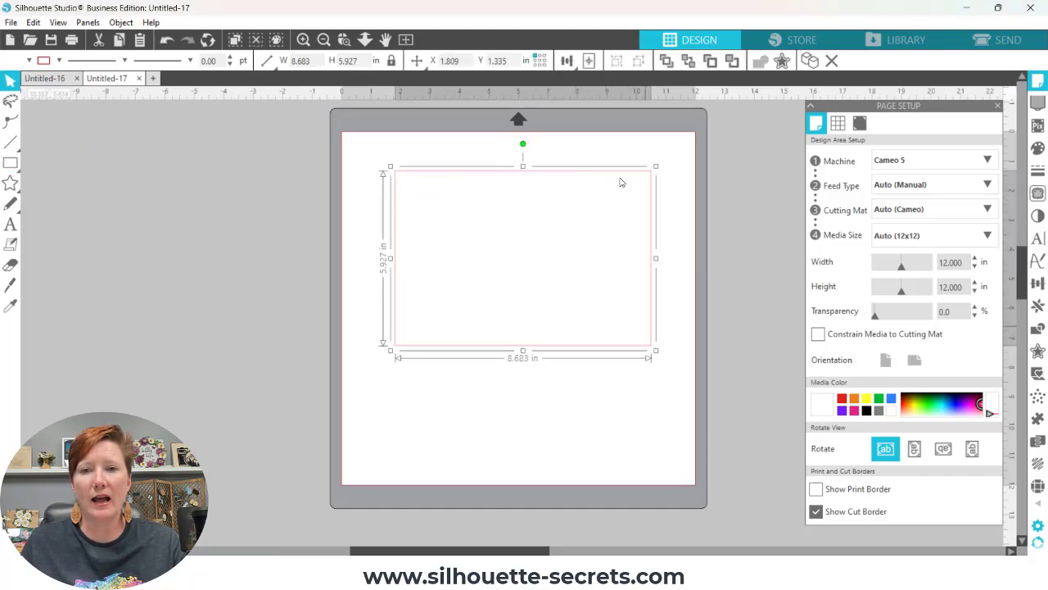
Fill the rectangle with the Alcohol Ink and Gold Foil Background Pattern from the library
{"action": "left_click", "coordinate": [906, 41]}
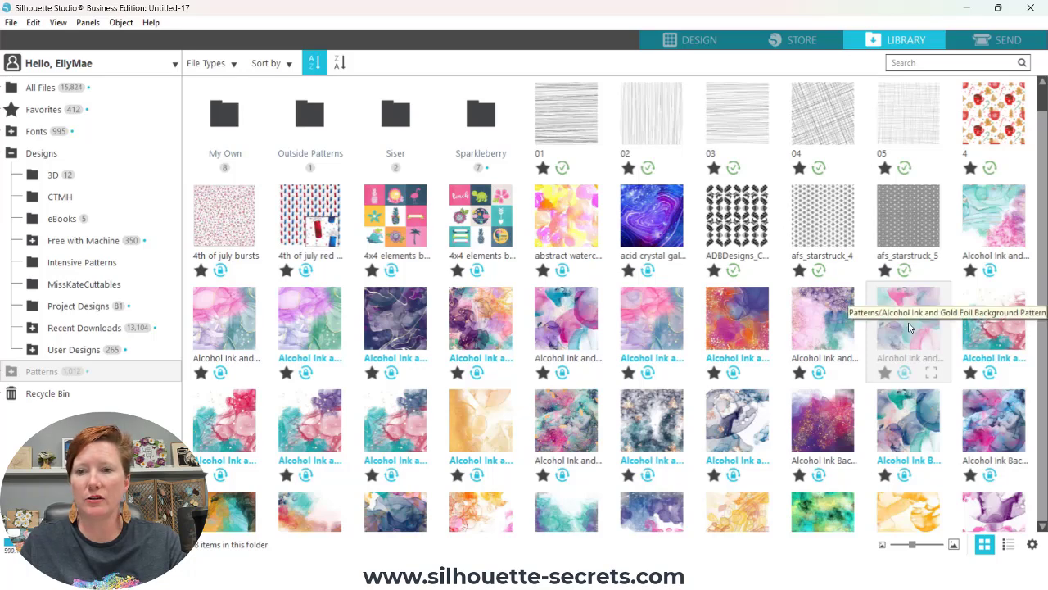
{"action": "left_click", "coordinate": [692, 43]}
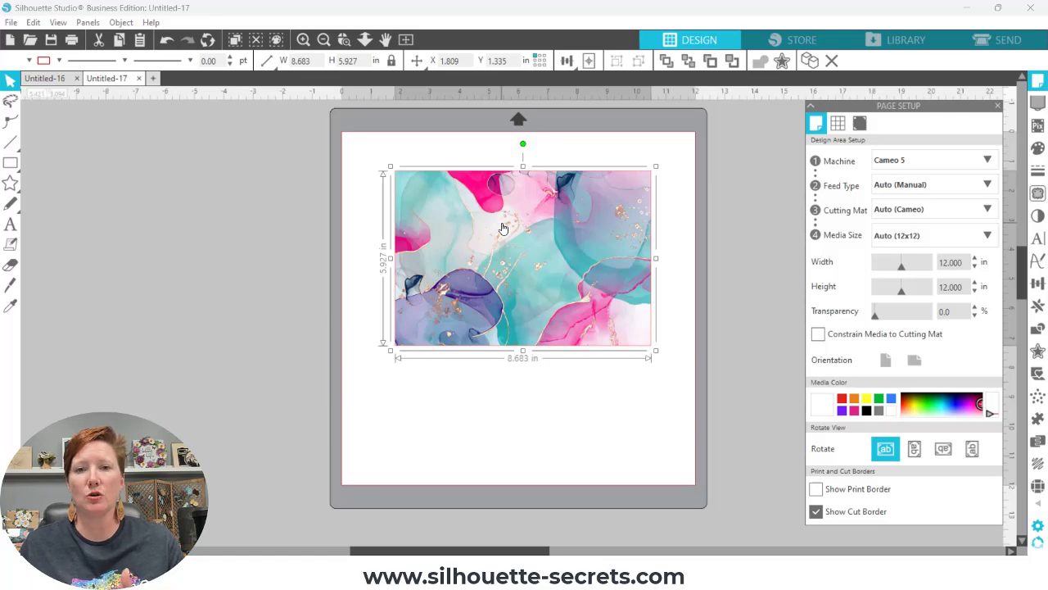
Place the same library pattern as a separate full-size image beside the filled rectangle, and delete that image
{"action": "left_click", "coordinate": [909, 41]}
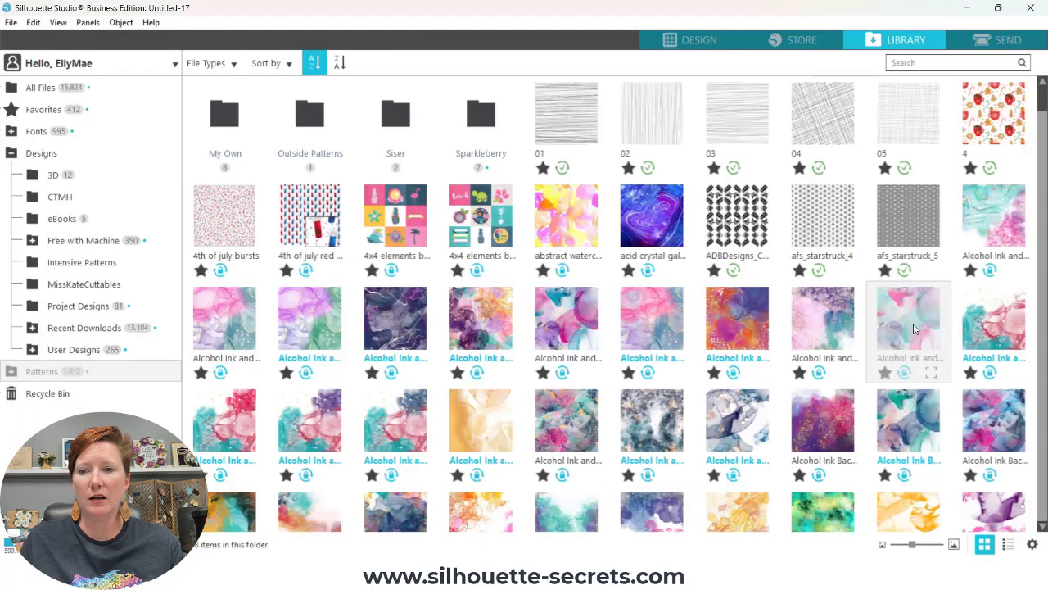
{"action": "double_click", "coordinate": [915, 329]}
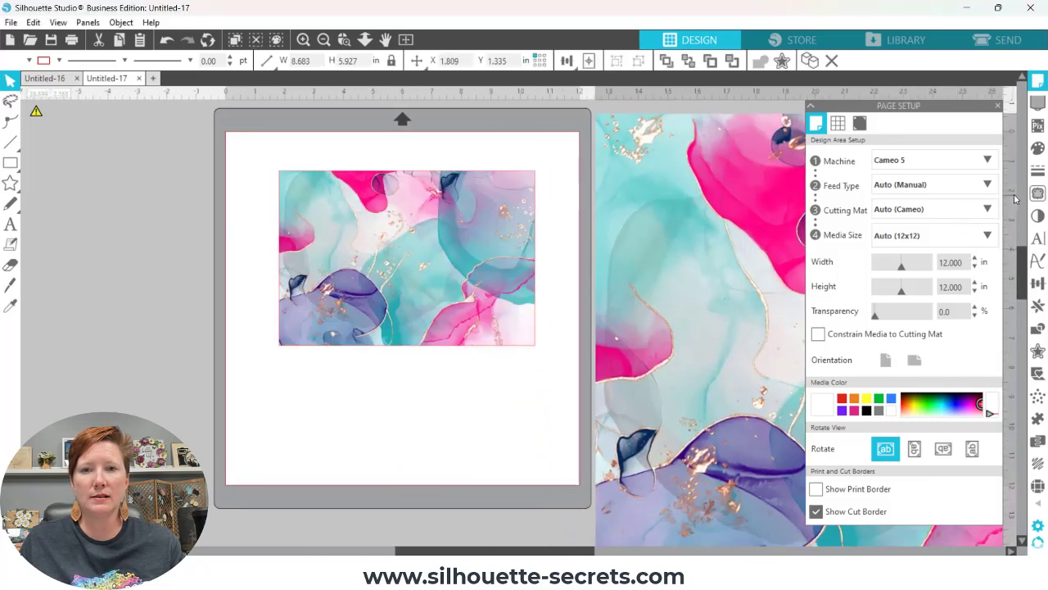
{"action": "left_click", "coordinate": [464, 250]}
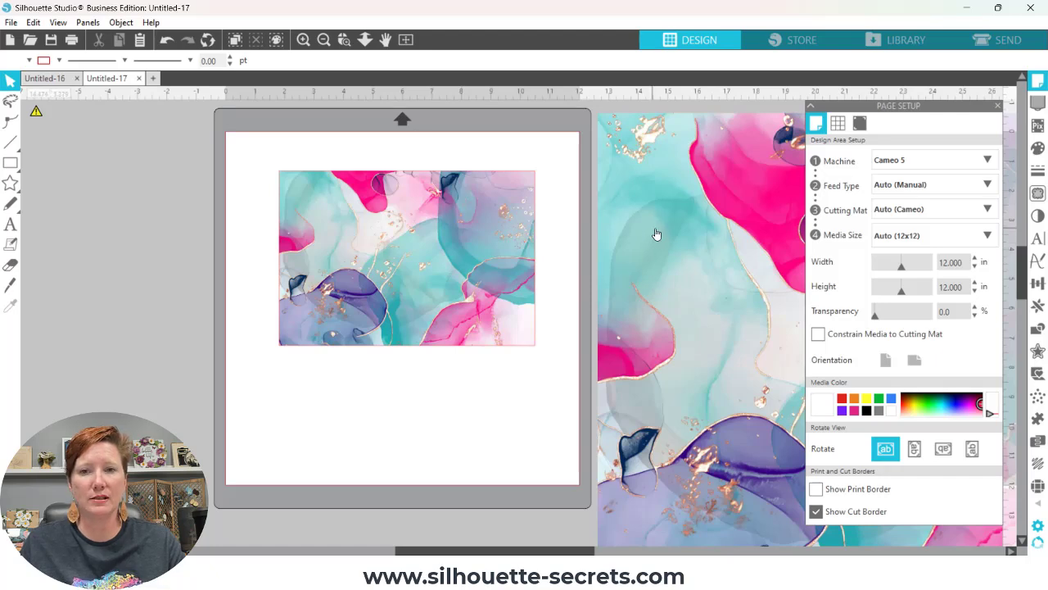
{"action": "left_click", "coordinate": [353, 273]}
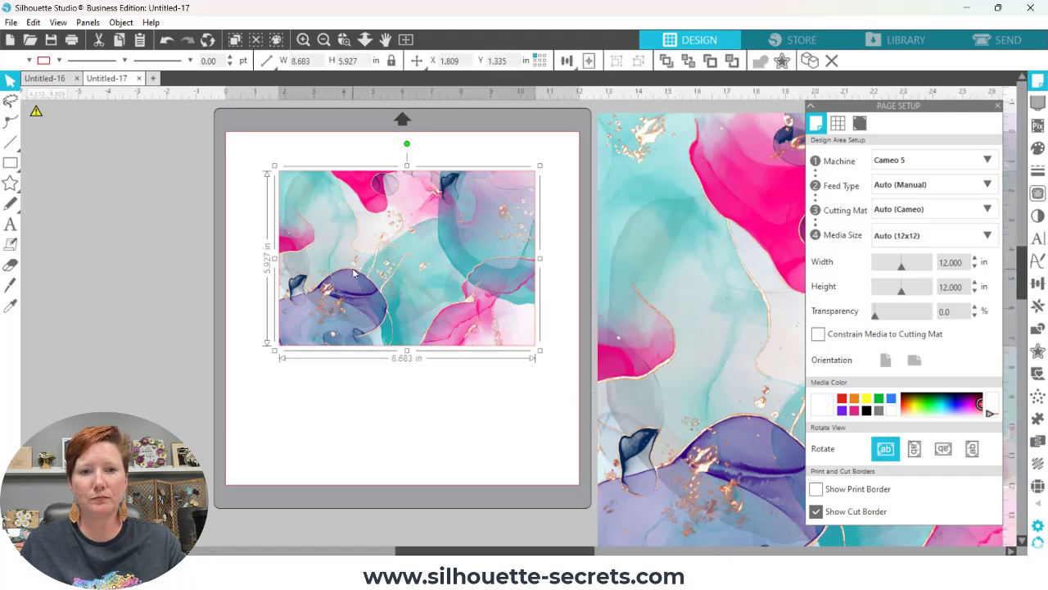
{"action": "left_click", "coordinate": [742, 232]}
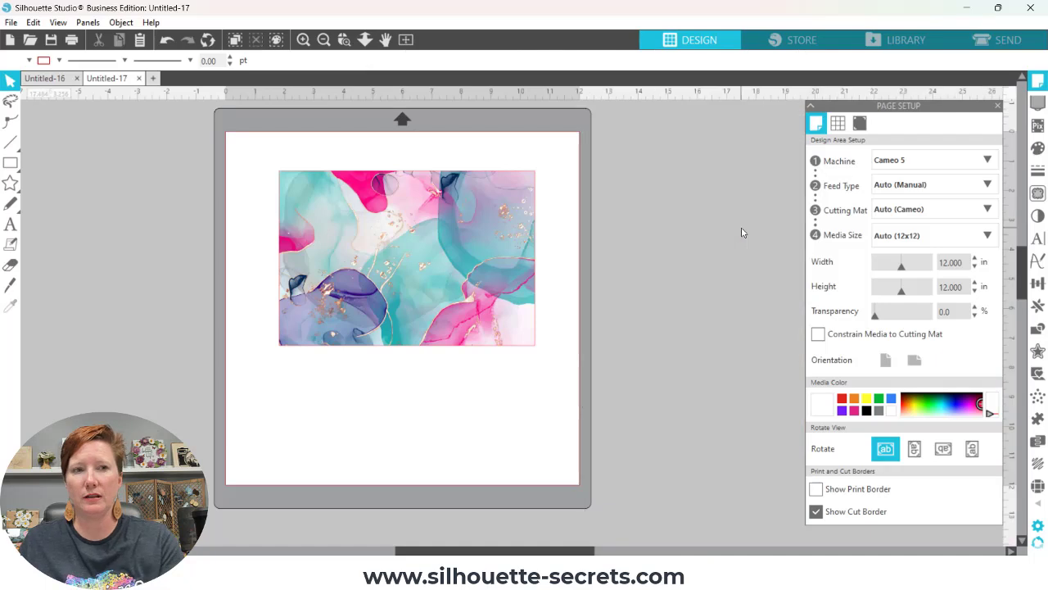
Select the filled rectangle, display the fill pattern options and browse the pattern swatches to the alcohol ink design
{"action": "left_click", "coordinate": [347, 255]}
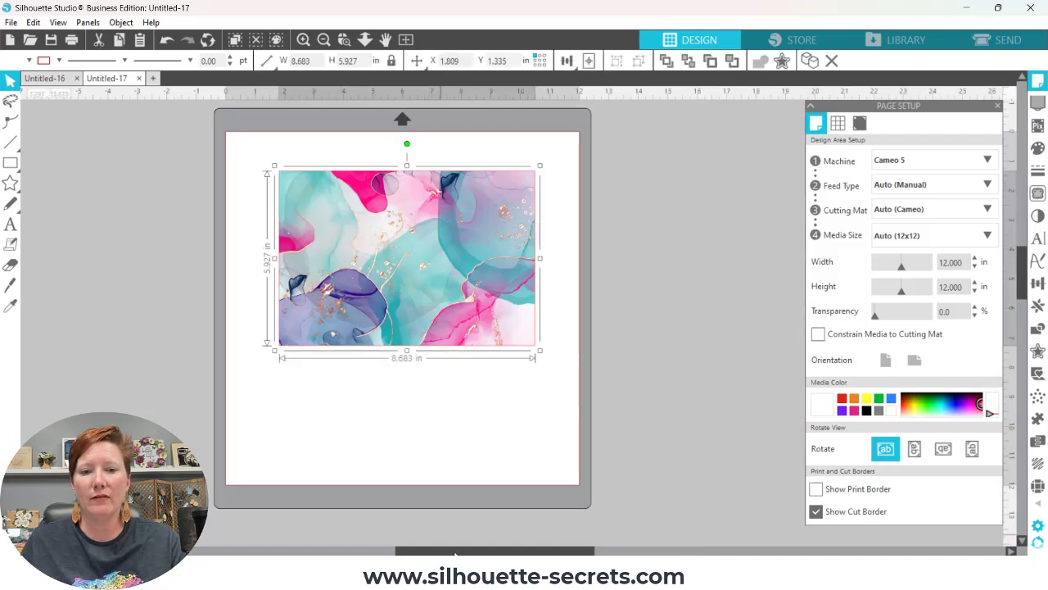
{"action": "scroll", "coordinate": [454, 555], "scroll_direction": "left", "scroll_amount": 4}
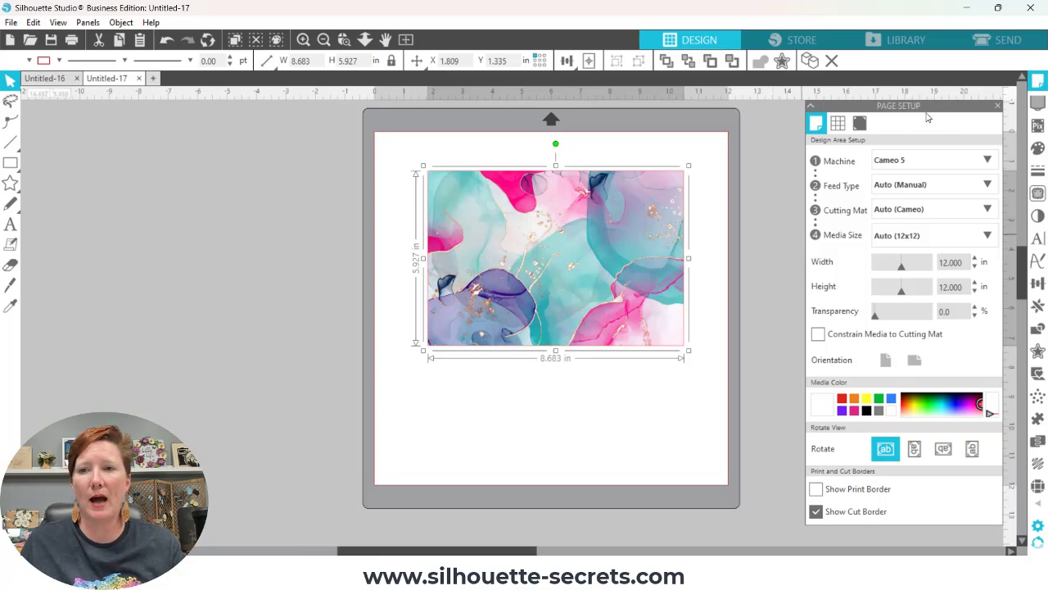
{"action": "key", "text": "i"}
{"action": "left_click", "coordinate": [1039, 150]}
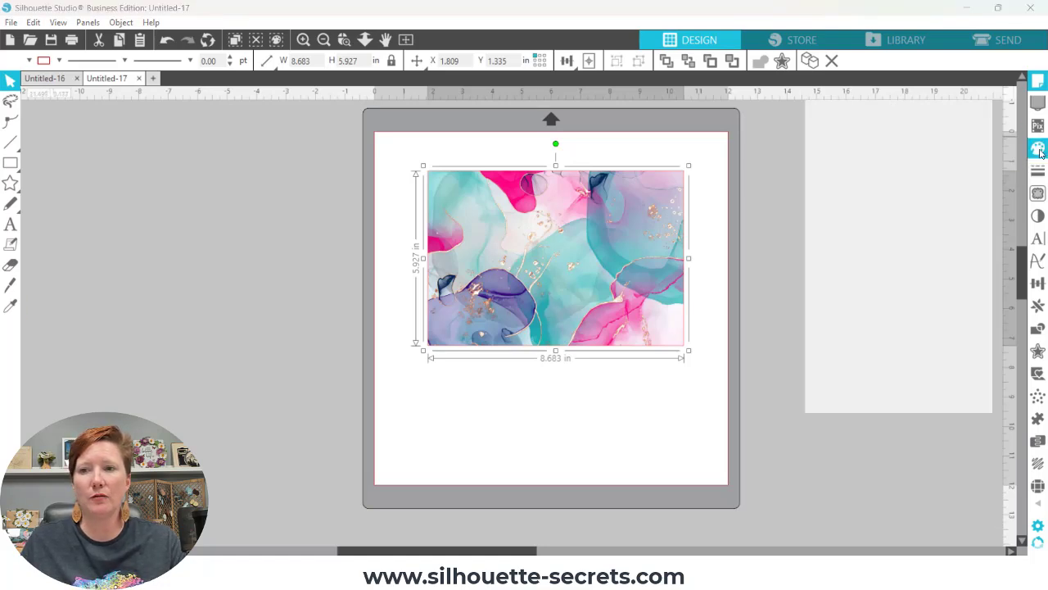
{"action": "left_click", "coordinate": [860, 123]}
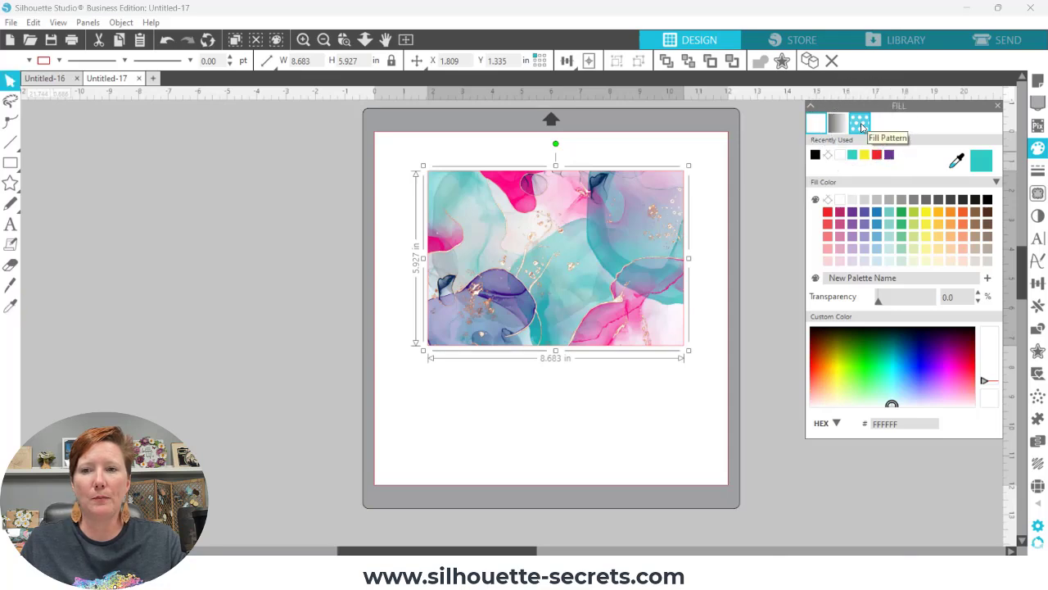
{"action": "left_click", "coordinate": [860, 124]}
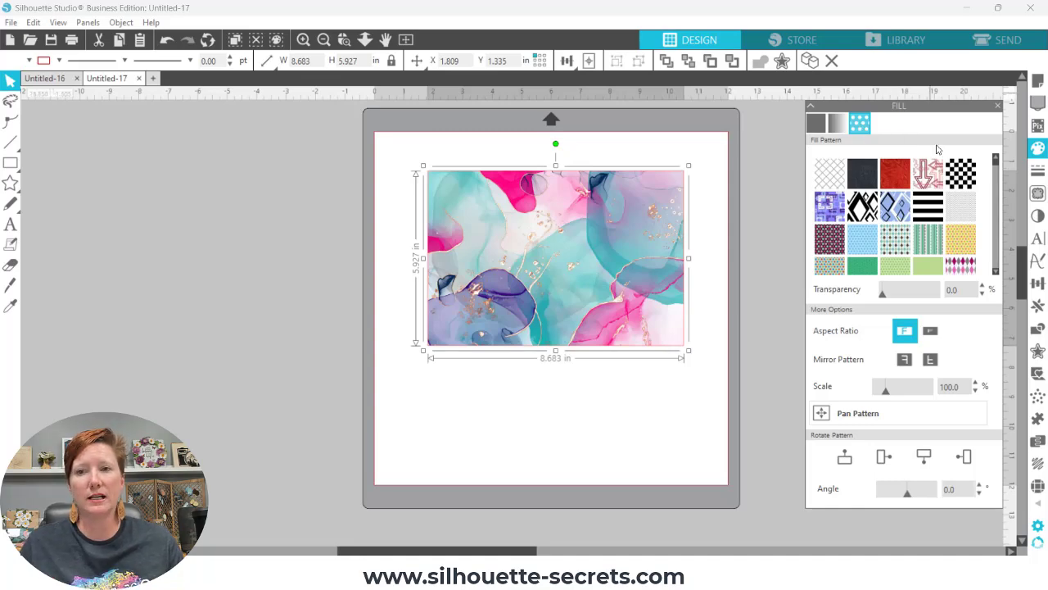
{"action": "left_click_drag", "start_coordinate": [998, 167], "coordinate": [996, 223]}
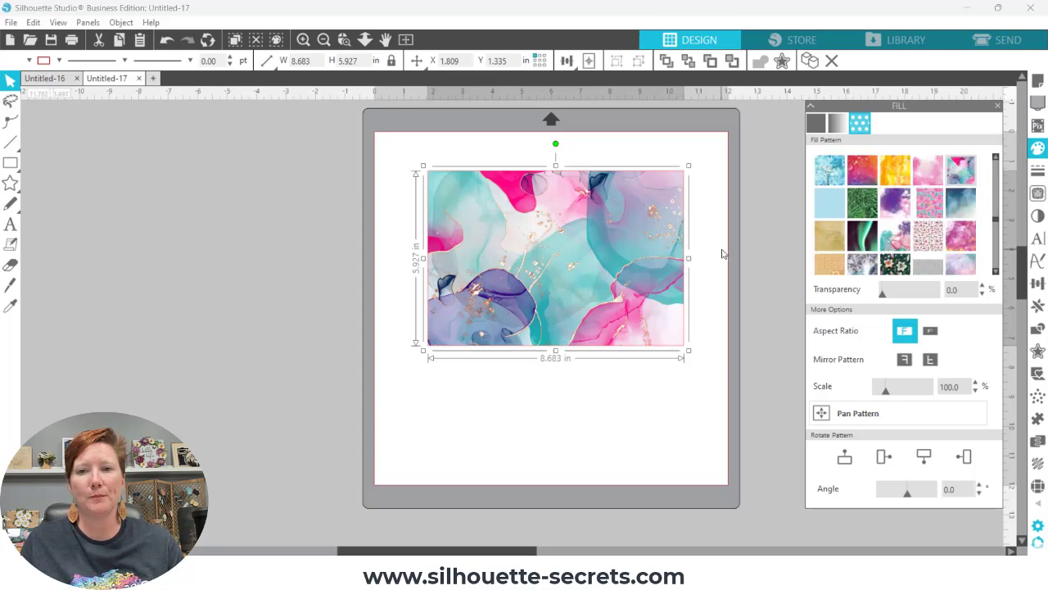
{"action": "key", "text": "i"}
{"action": "key", "text": "Escape"}
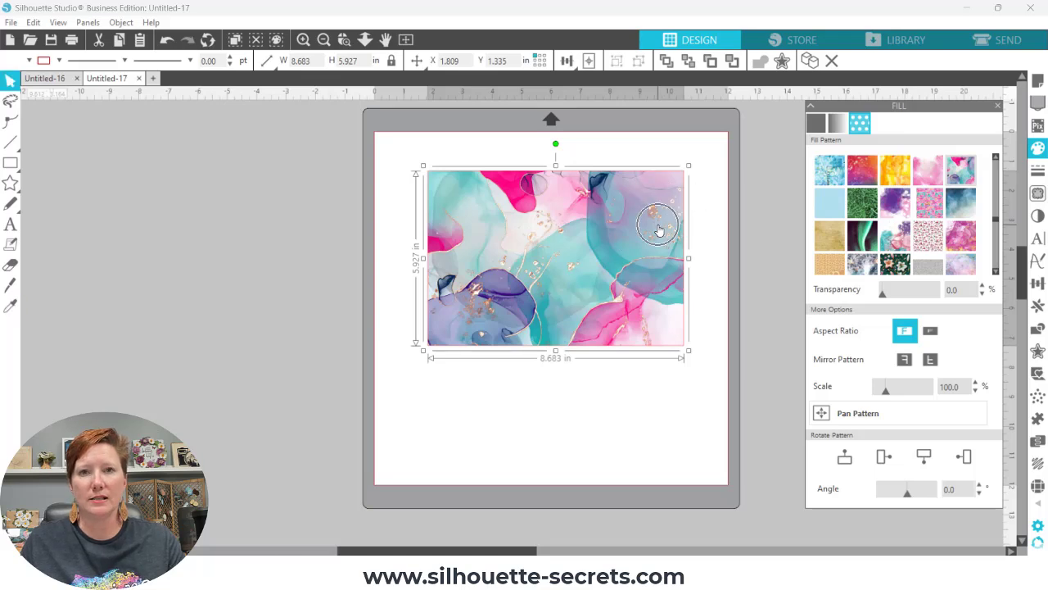
Try the pink-and-gold and rainbow bokeh fill patterns on the selected rectangle, and settle on the aqua watercolor painted pattern
{"action": "left_click", "coordinate": [962, 236]}
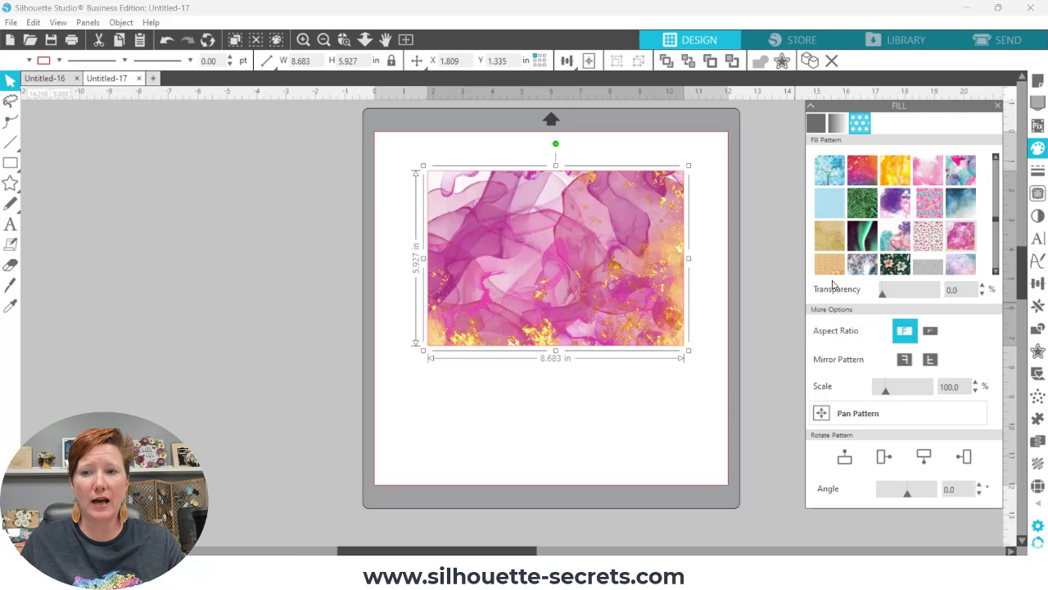
{"action": "left_click", "coordinate": [830, 172]}
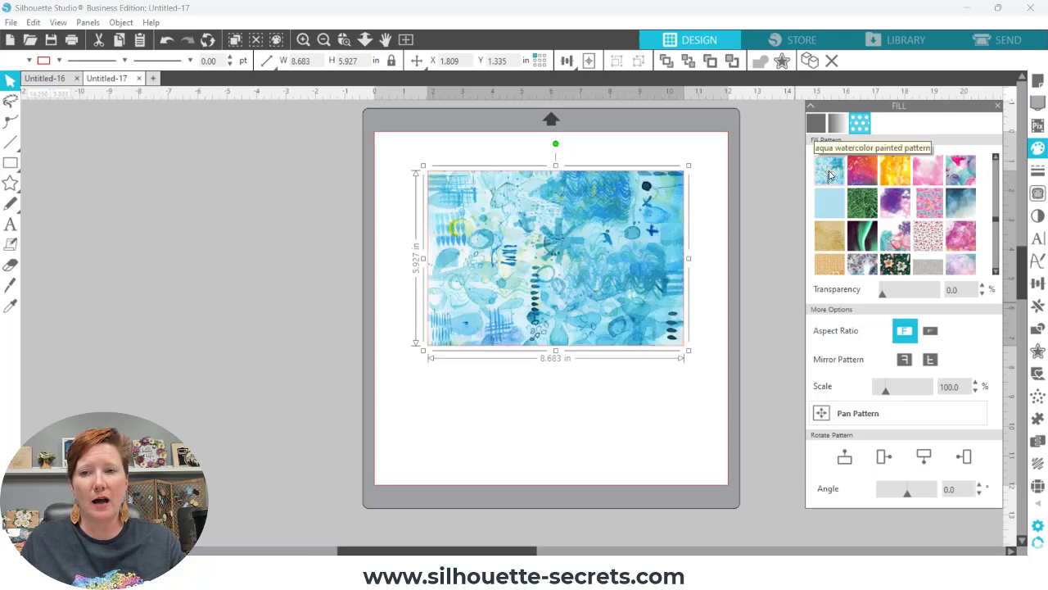
{"action": "left_click", "coordinate": [858, 174]}
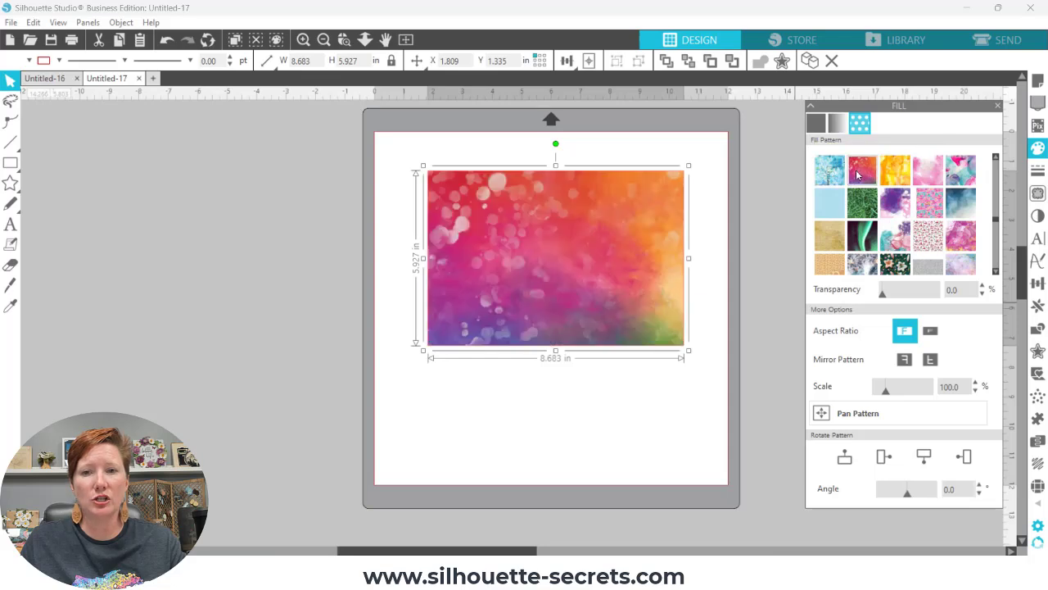
{"action": "left_click", "coordinate": [829, 169]}
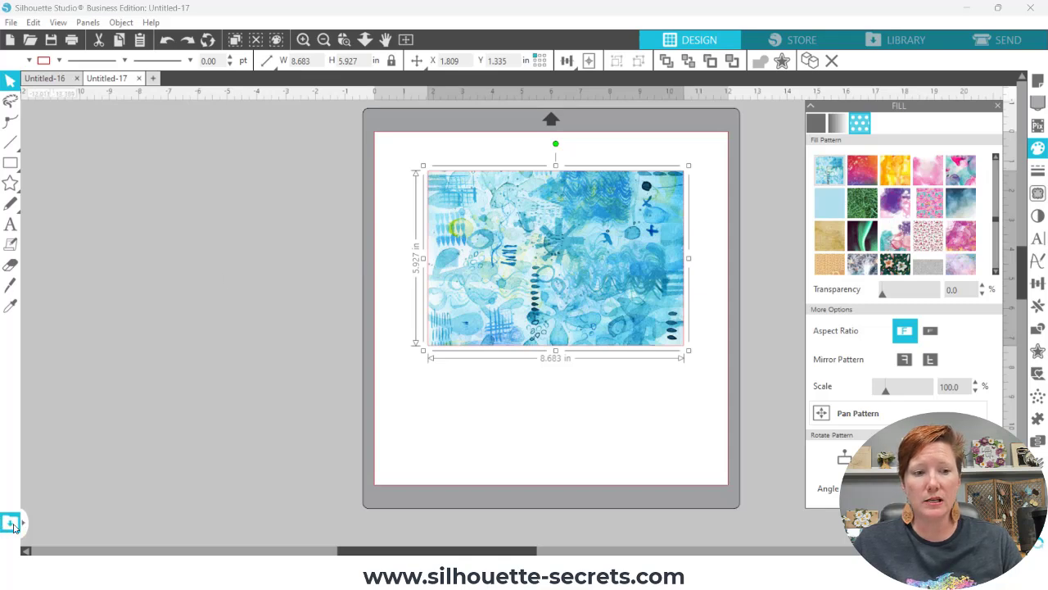
Show the library beside the design page and display the contents of its Patterns folder
{"action": "key", "text": "i"}
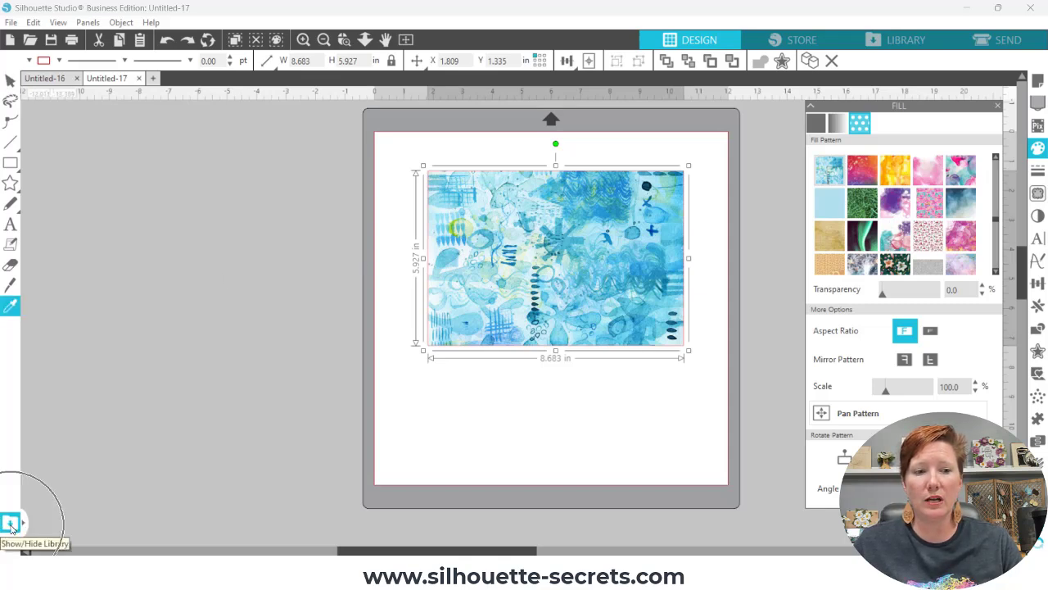
{"action": "key", "text": "v"}
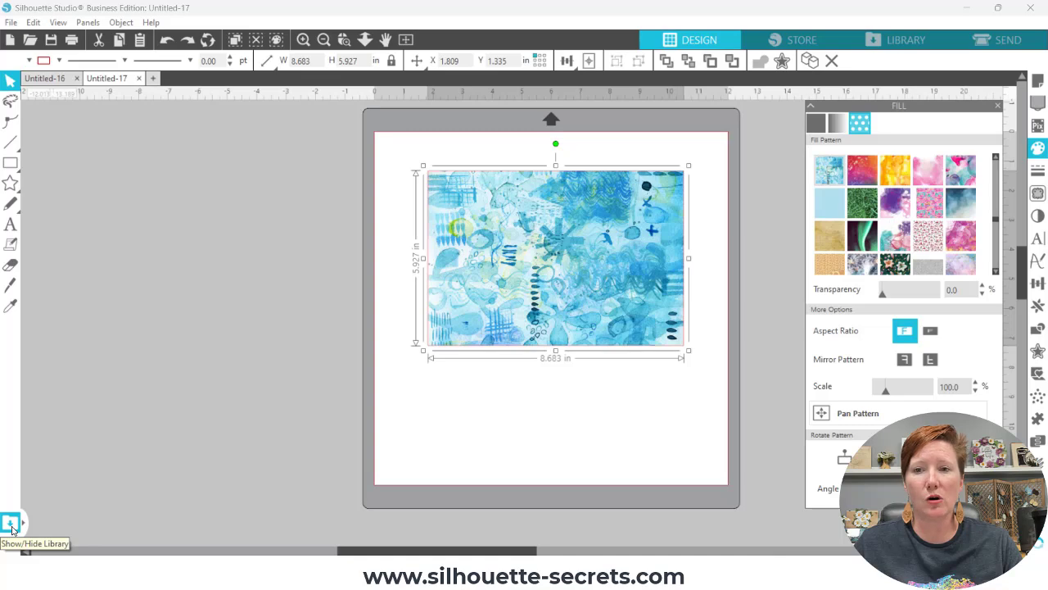
{"action": "left_click", "coordinate": [11, 528]}
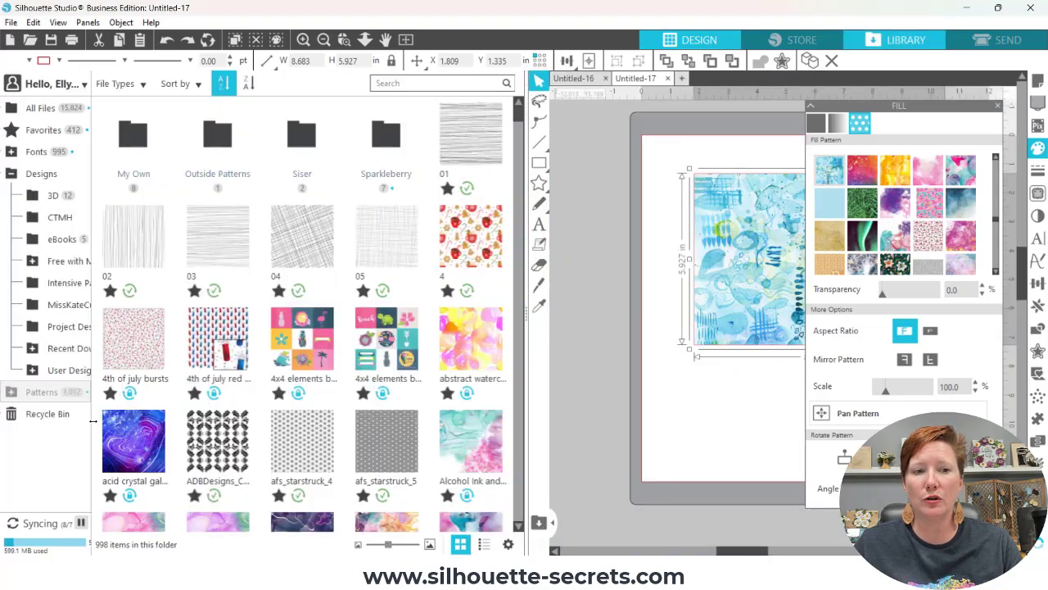
{"action": "left_click", "coordinate": [89, 416]}
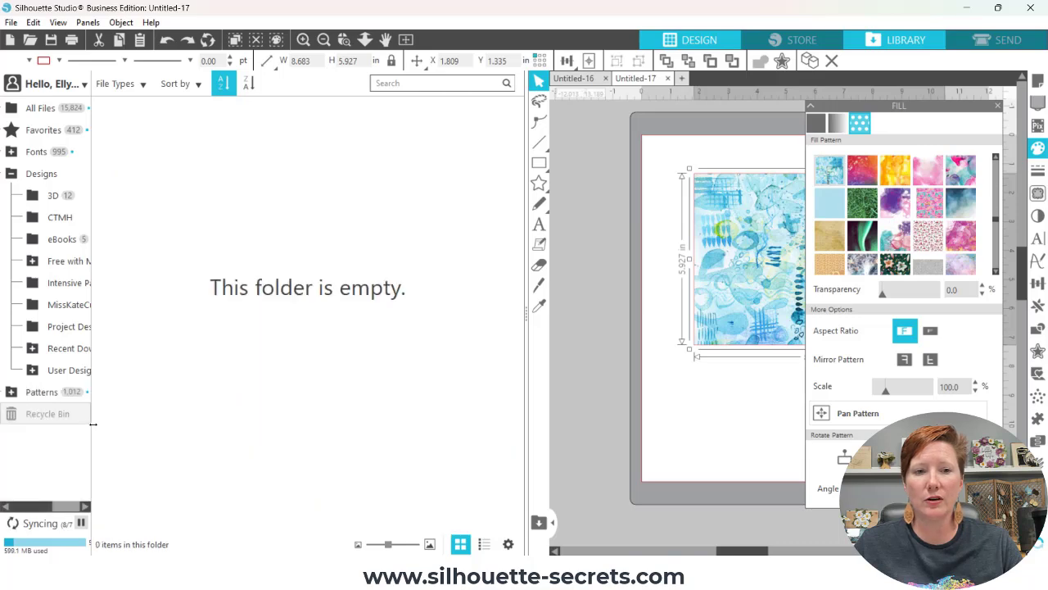
{"action": "left_click", "coordinate": [60, 398]}
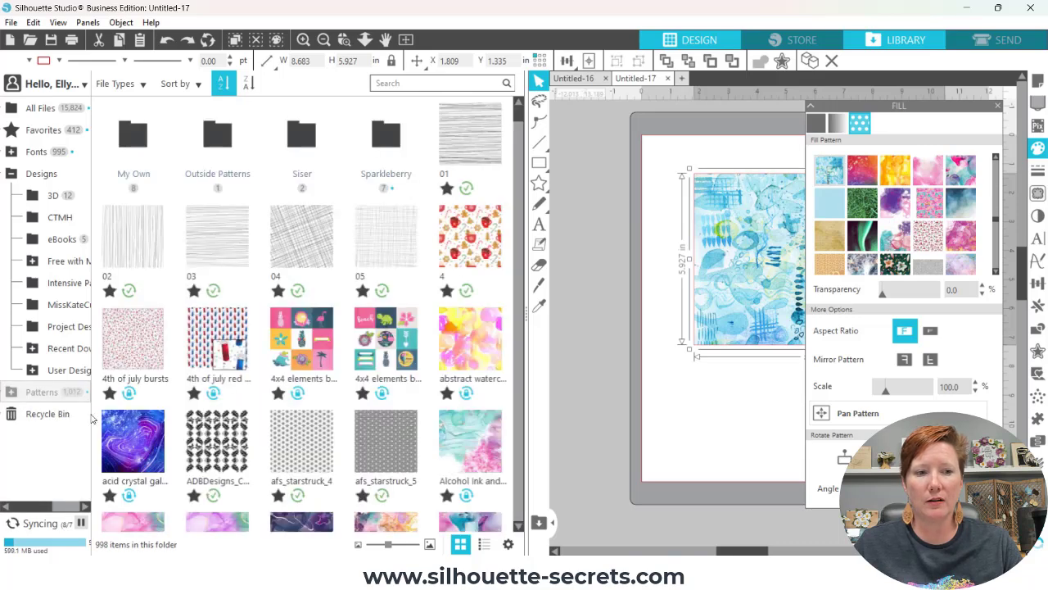
Widen the library's folder list enough to show full folder names, and narrow it again with the Patterns folder displayed
{"action": "left_click_drag", "start_coordinate": [161, 415], "coordinate": [184, 409]}
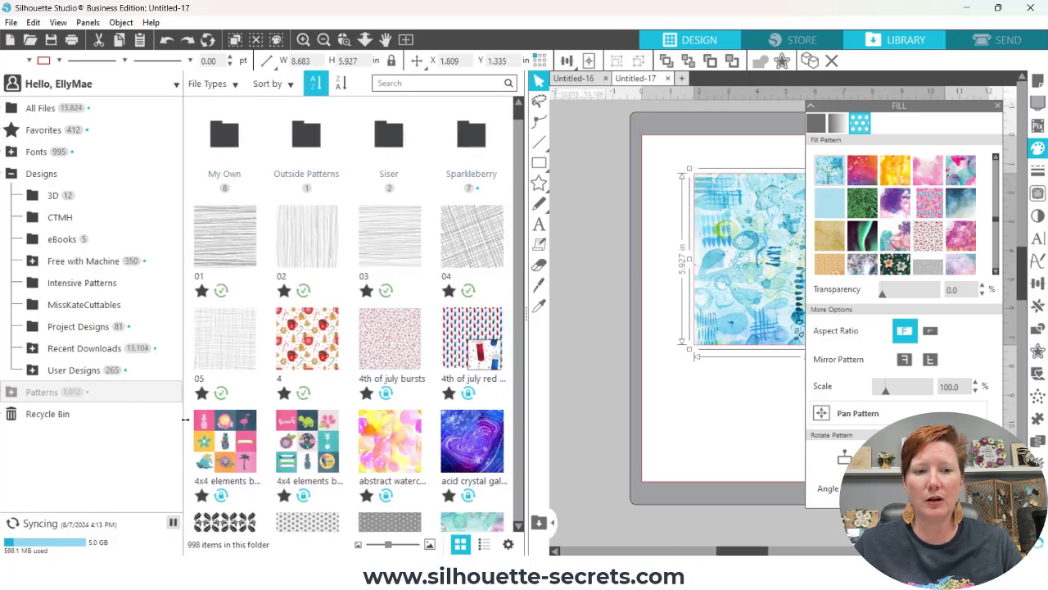
{"action": "left_click", "coordinate": [182, 422]}
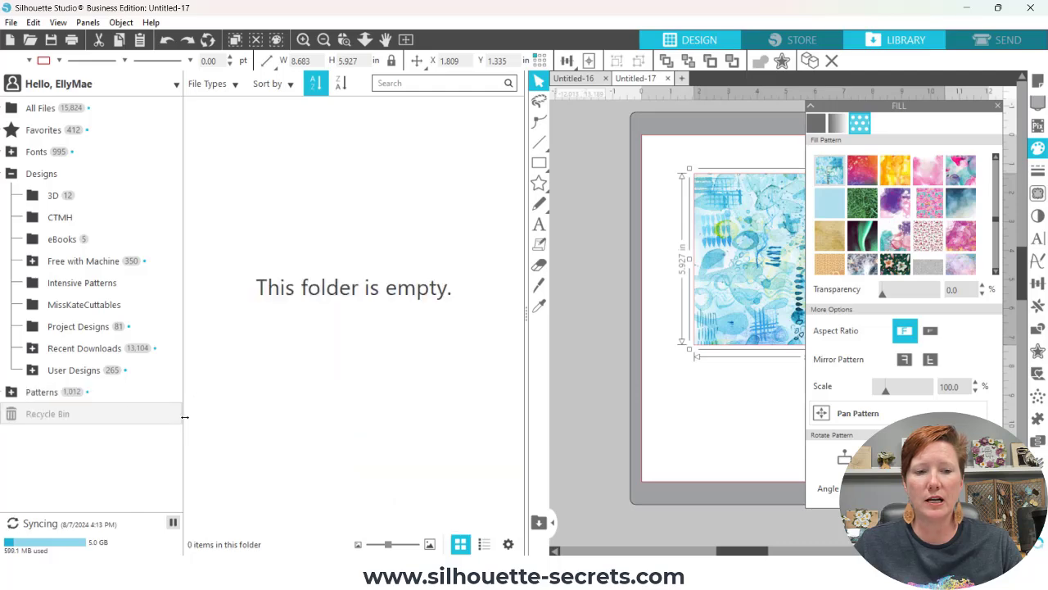
{"action": "left_click", "coordinate": [83, 392]}
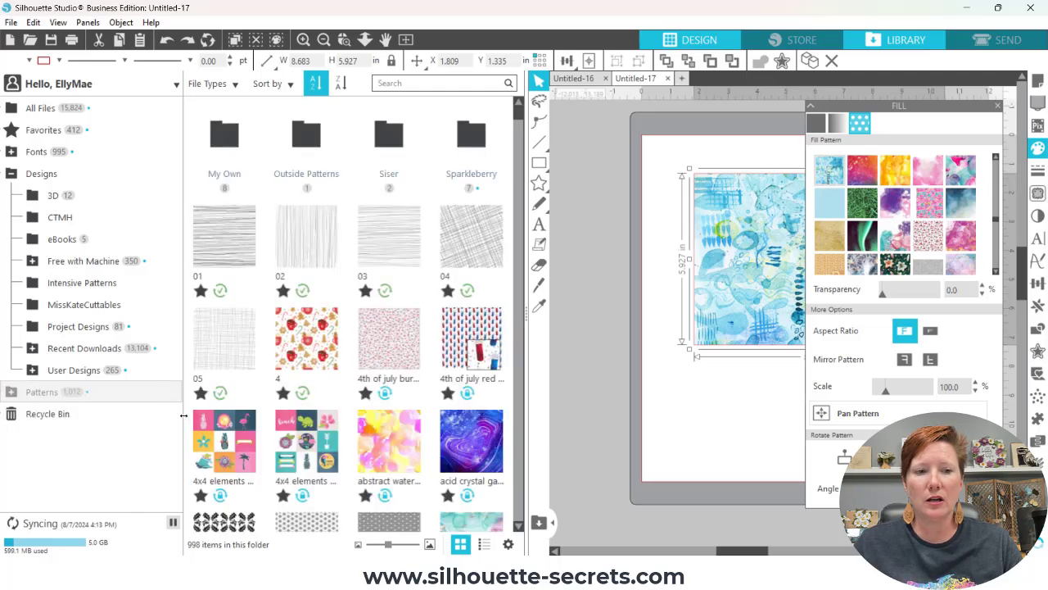
{"action": "left_click_drag", "start_coordinate": [184, 416], "coordinate": [93, 417]}
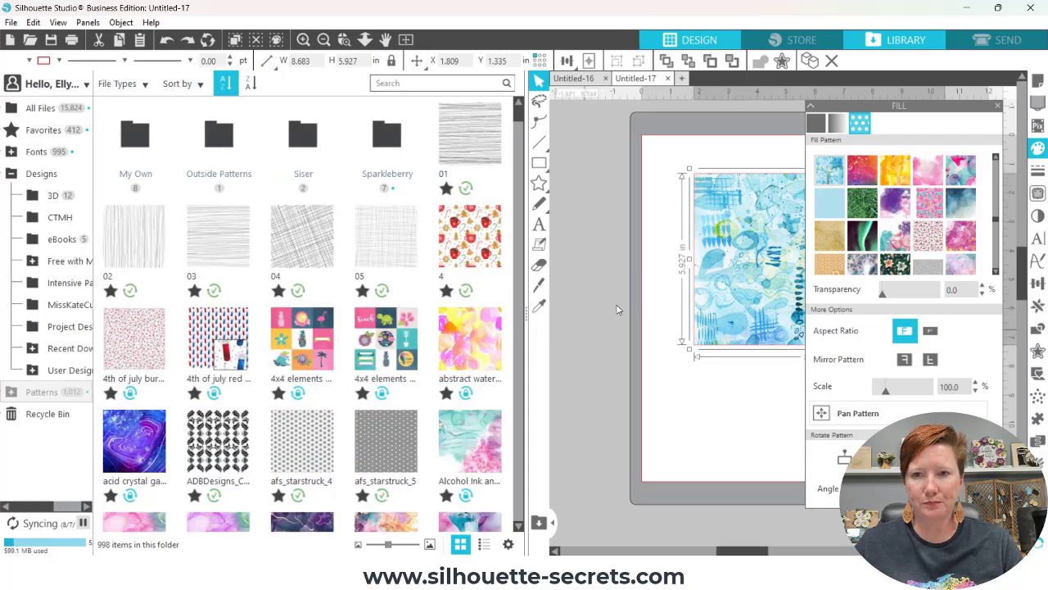
Close the fill options and fill the selected rectangle with the teal alcohol wash pattern from the library's Patterns folder
{"action": "left_click", "coordinate": [998, 107]}
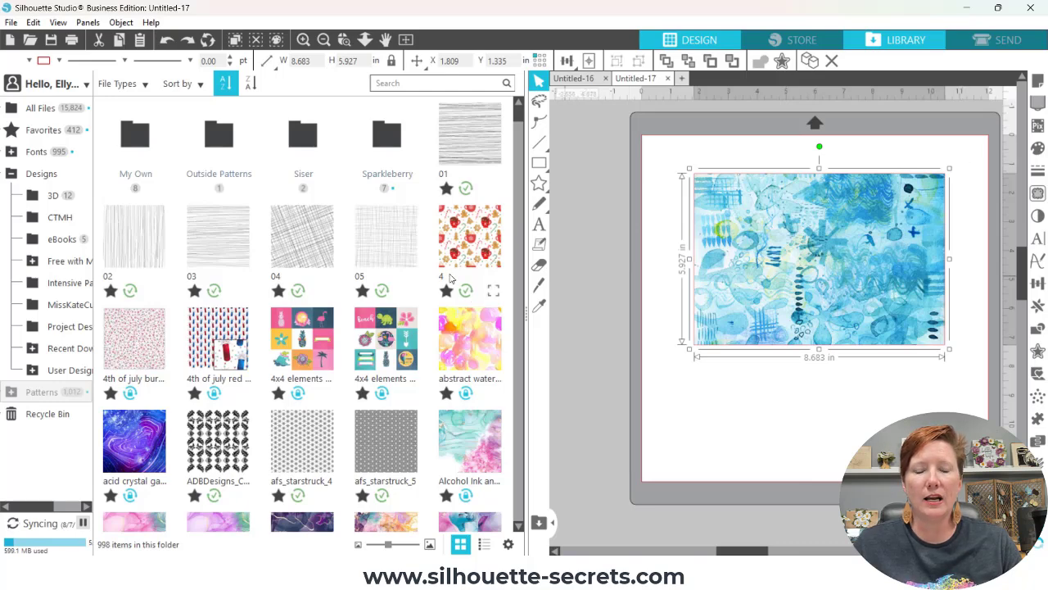
{"action": "left_click", "coordinate": [47, 394]}
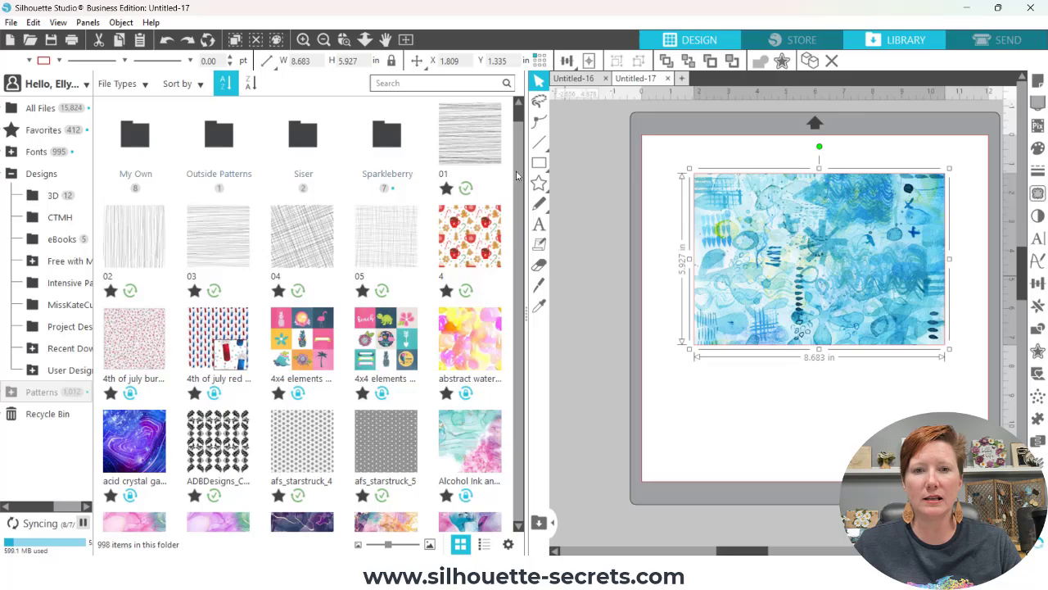
{"action": "left_click_drag", "start_coordinate": [520, 119], "coordinate": [525, 141]}
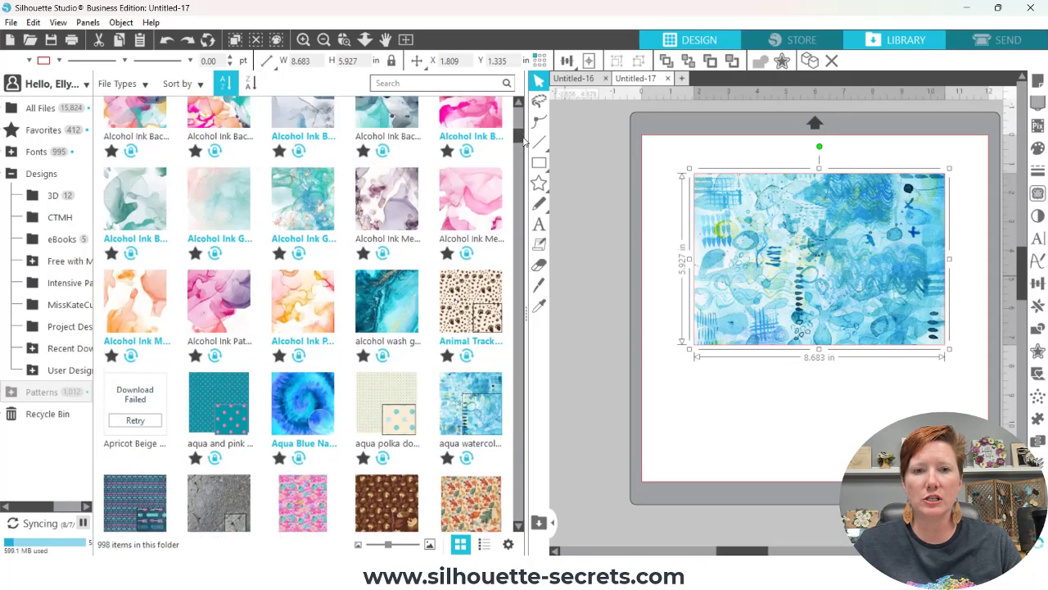
{"action": "left_click", "coordinate": [783, 237]}
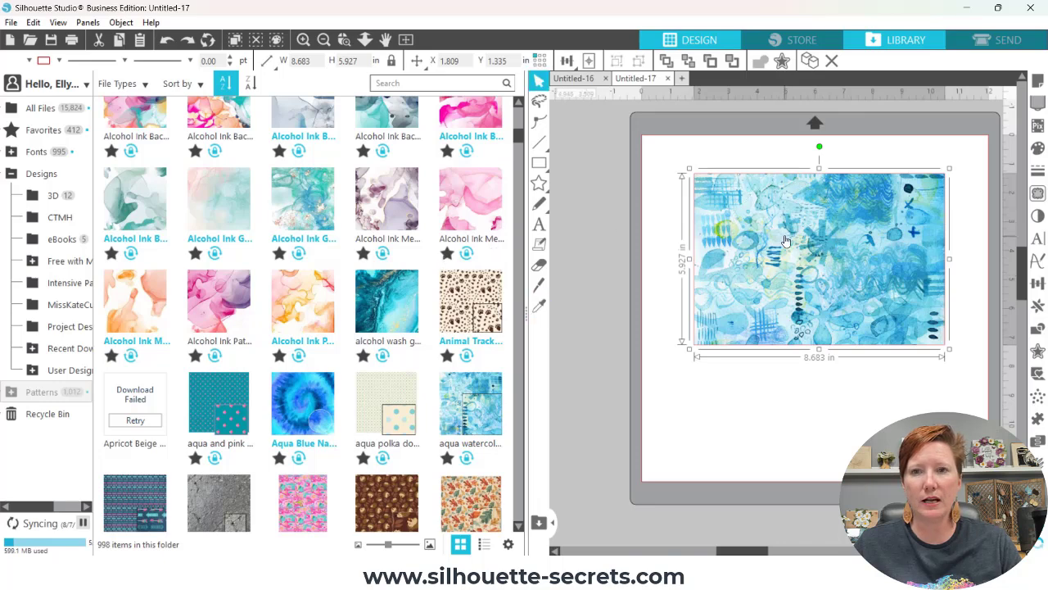
{"action": "left_click", "coordinate": [384, 304]}
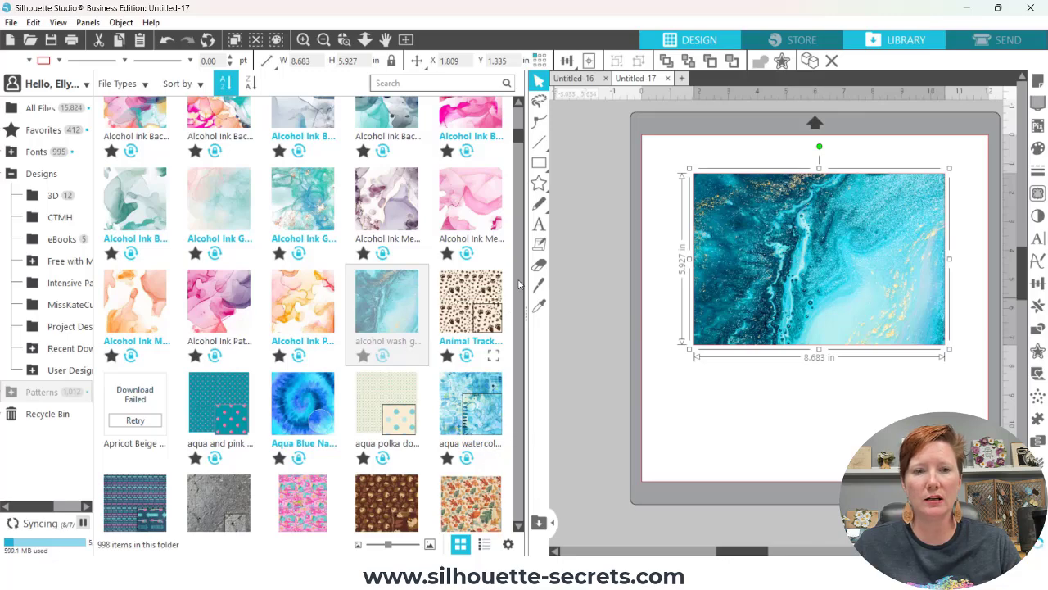
Place the Blue Blurry library pattern as a full-size image, remove that image, and fill the rectangle with the same pattern
{"action": "left_click_drag", "start_coordinate": [521, 139], "coordinate": [521, 171]}
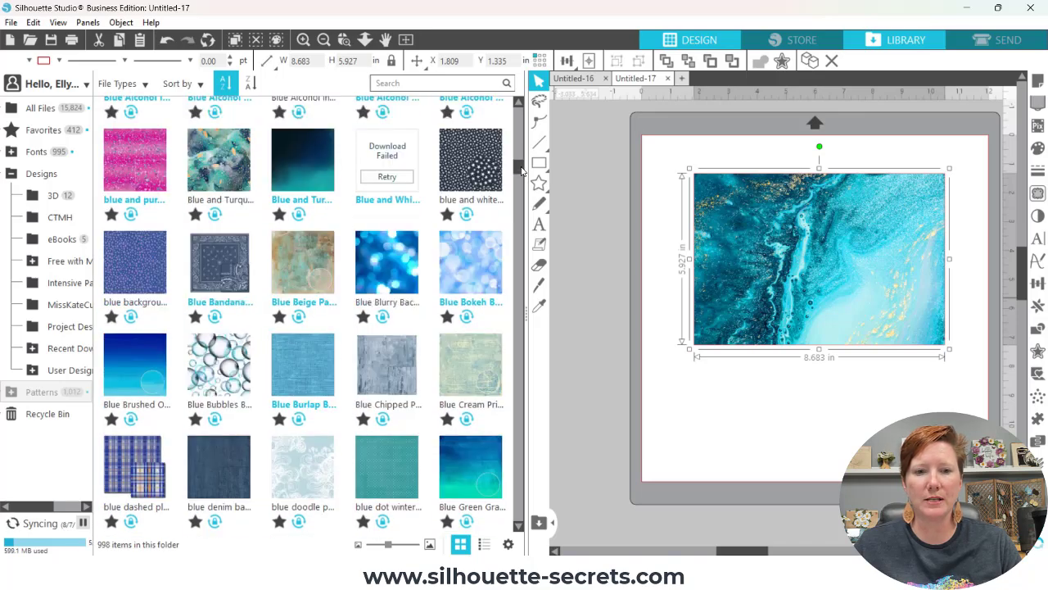
{"action": "double_click", "coordinate": [390, 272]}
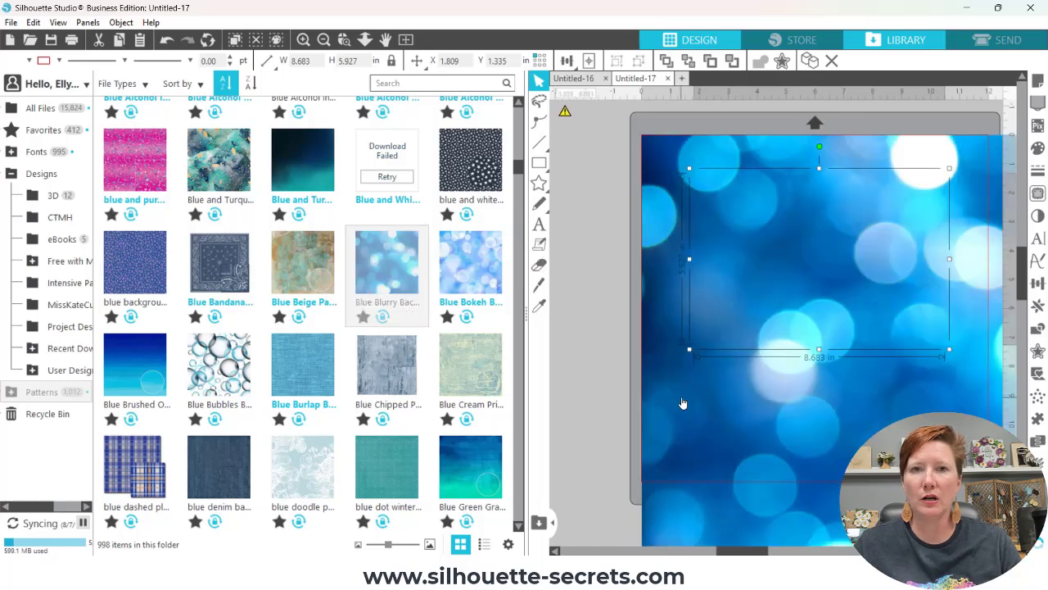
{"action": "left_click", "coordinate": [878, 340]}
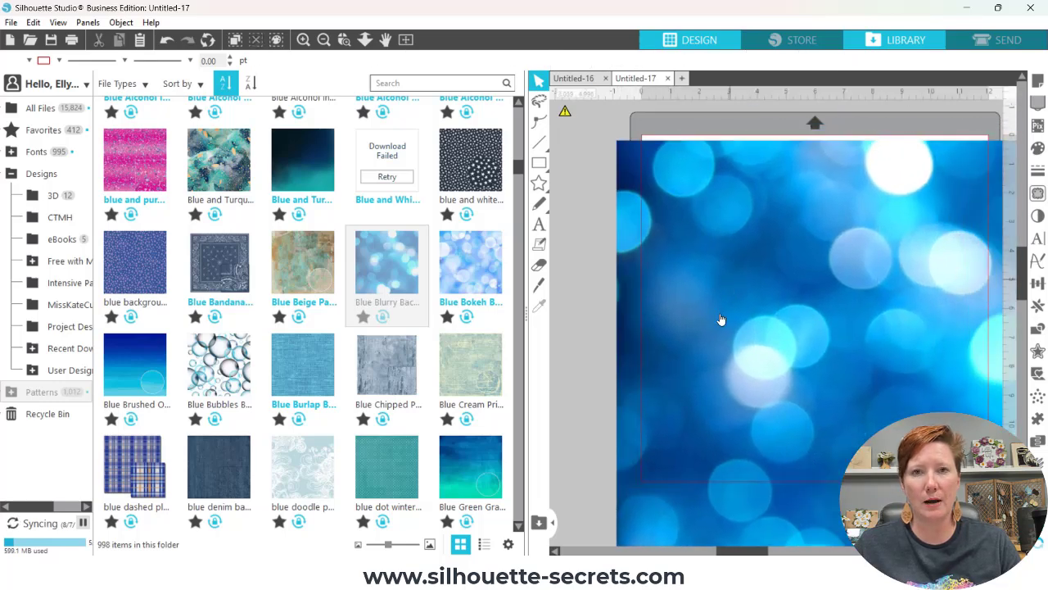
{"action": "left_click", "coordinate": [630, 506]}
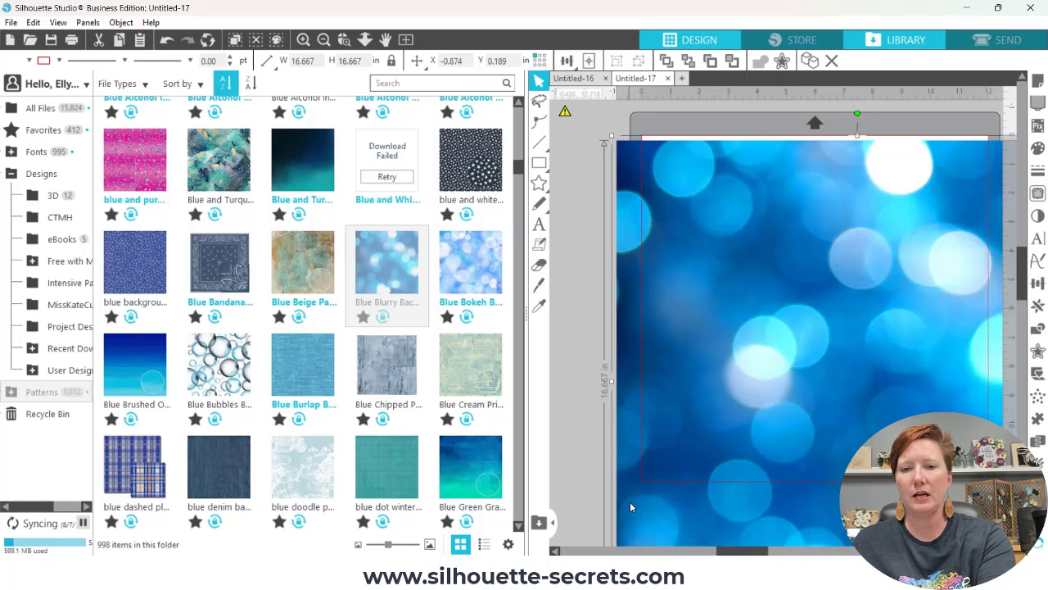
{"action": "key", "text": "Escape"}
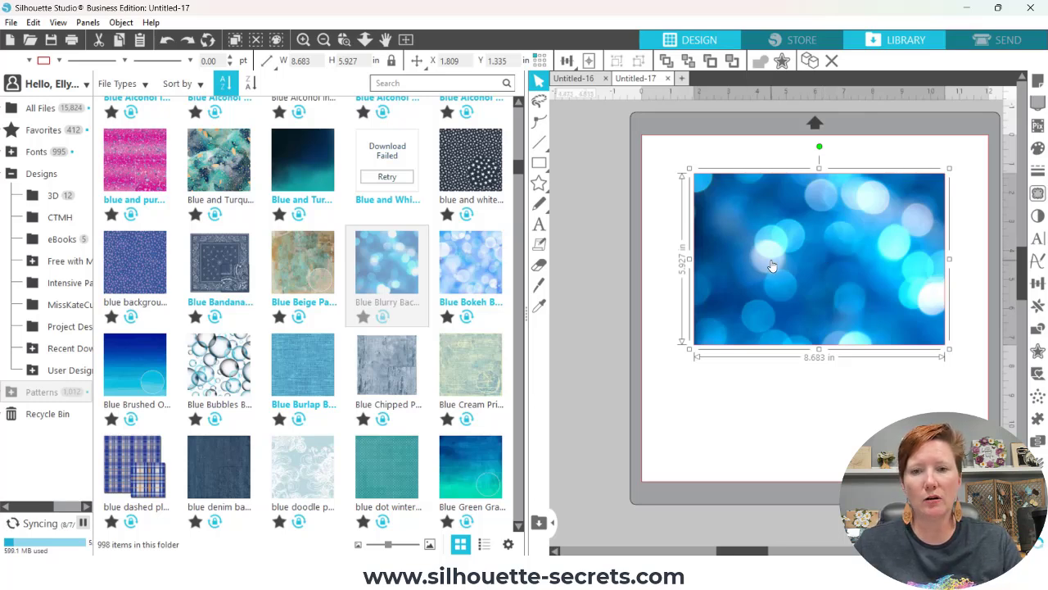
Fill the rectangle with the Blue Bokeh pattern from the library
{"action": "left_click", "coordinate": [467, 270]}
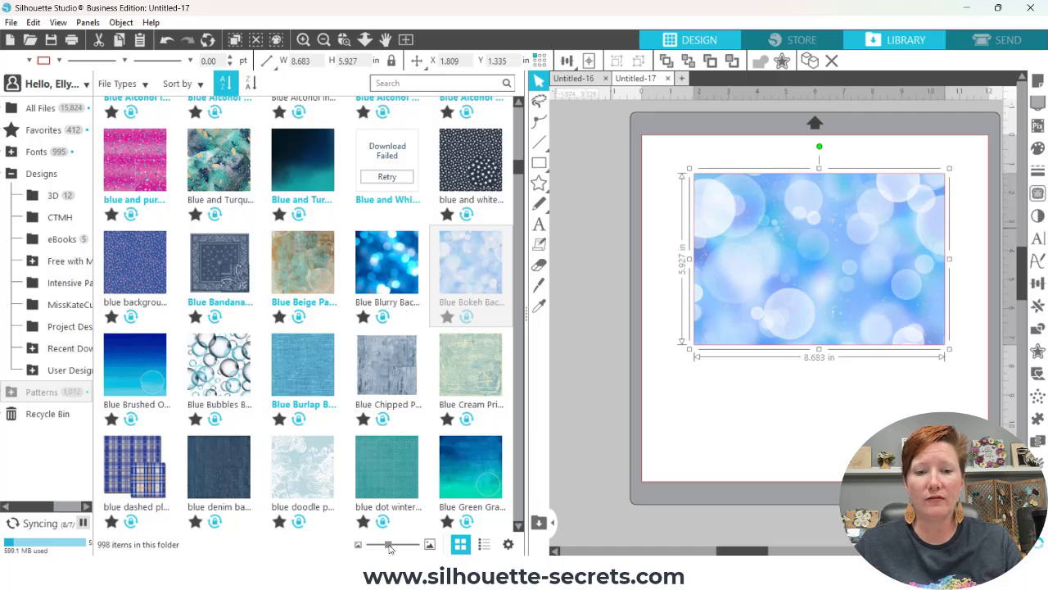
{"action": "key", "text": "i"}
{"action": "key", "text": "v"}
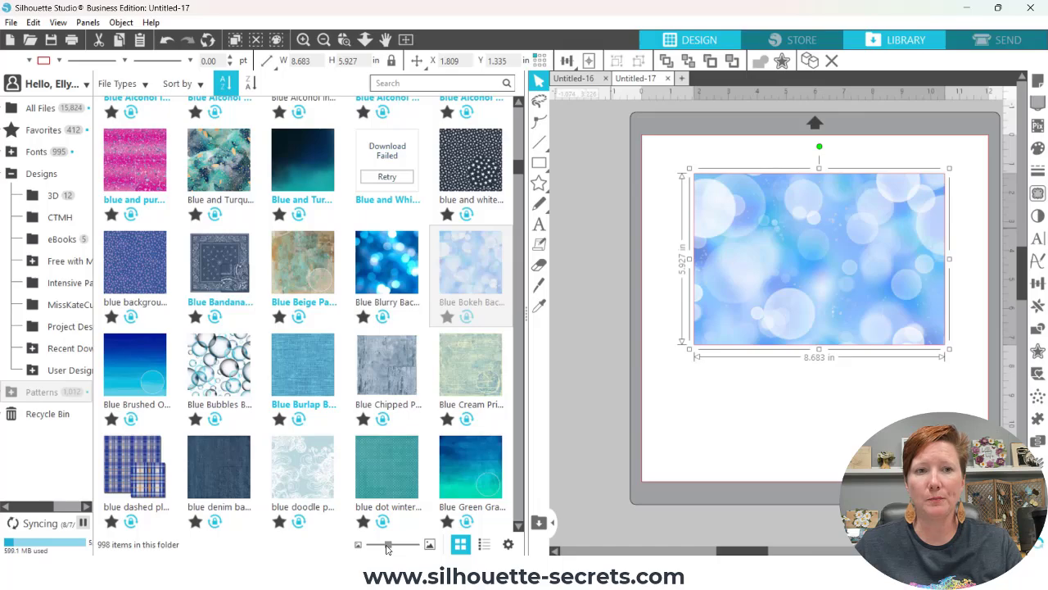
Enlarge the library's pattern thumbnails, reduce them to about medium size, and hide the library beside the design page
{"action": "left_click_drag", "start_coordinate": [389, 547], "coordinate": [418, 549]}
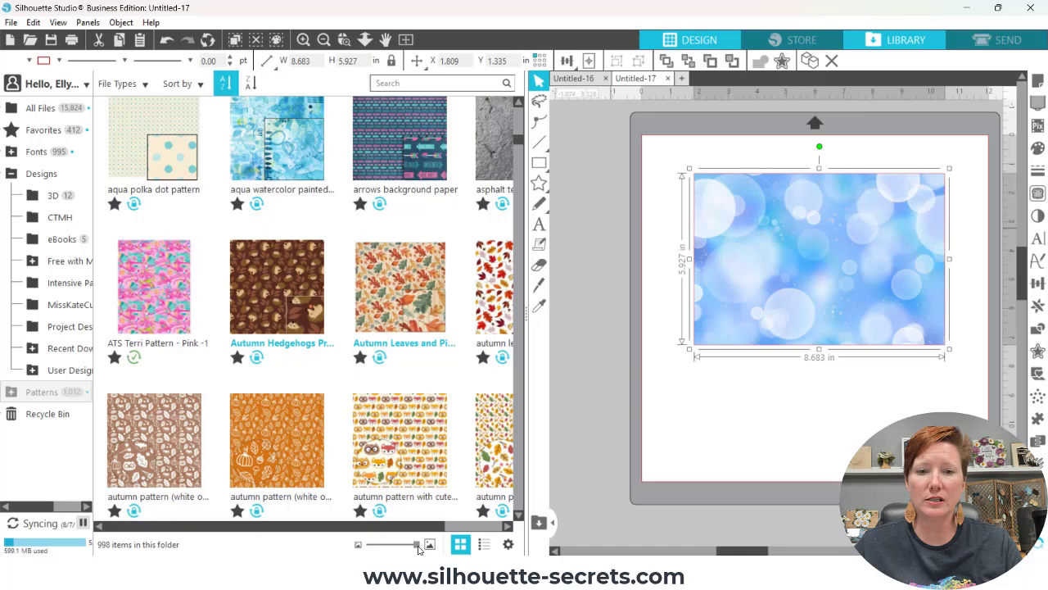
{"action": "left_click_drag", "start_coordinate": [418, 549], "coordinate": [391, 548]}
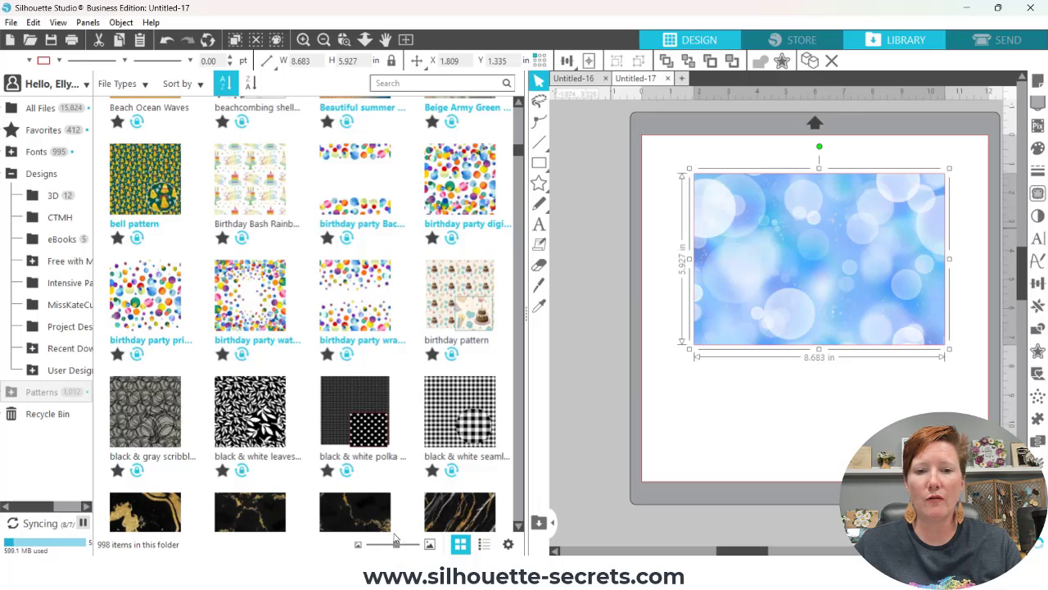
{"action": "left_click", "coordinate": [895, 49]}
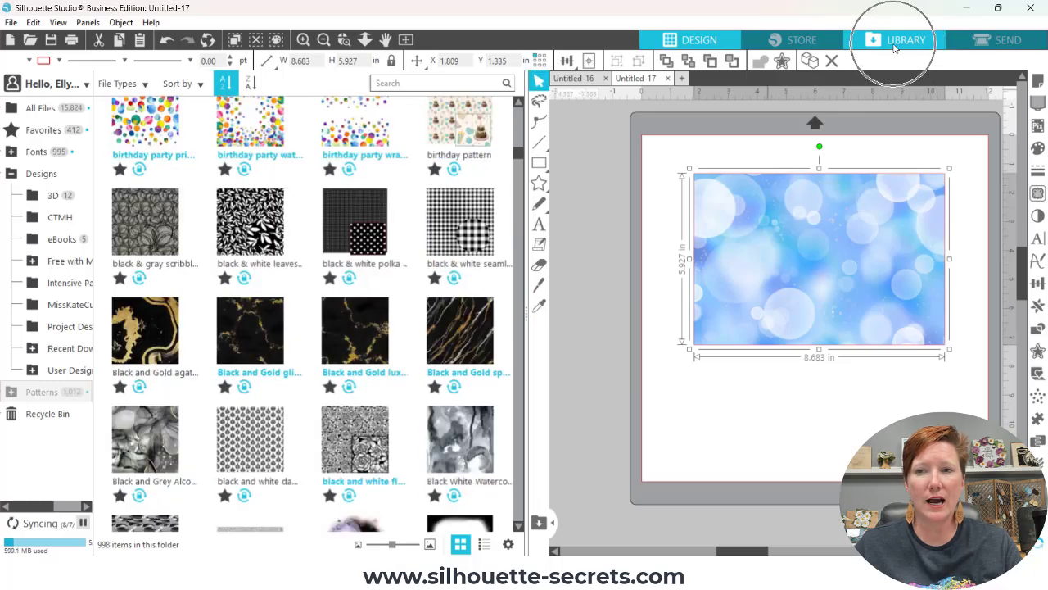
{"action": "left_click", "coordinate": [539, 523]}
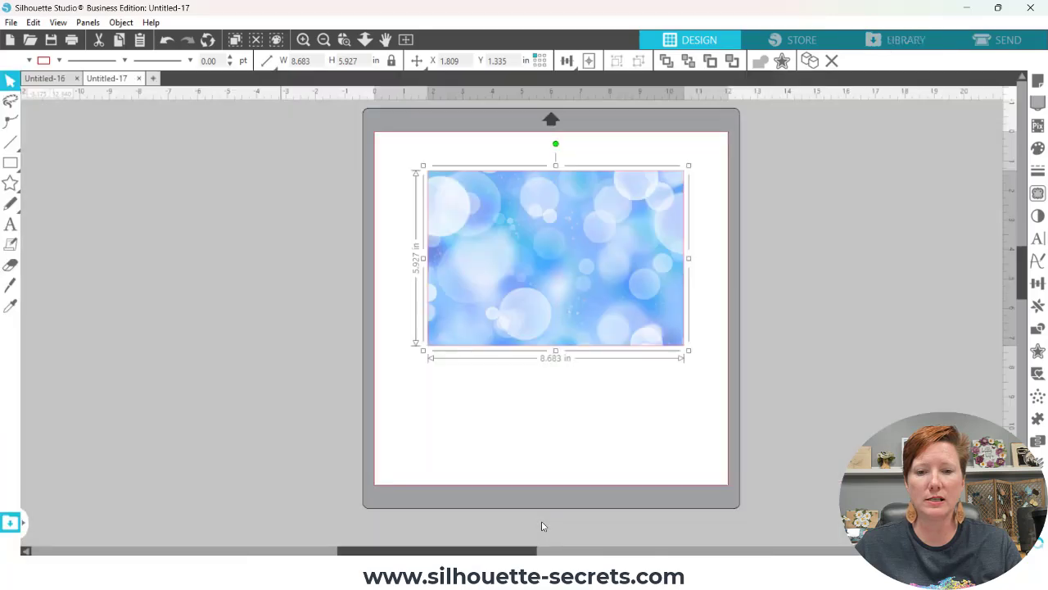
Fill the selected rectangle with the multicolored Bokeh pattern from the full library view, slightly enlarging the thumbnails, and return to the design page
{"action": "left_click", "coordinate": [909, 45]}
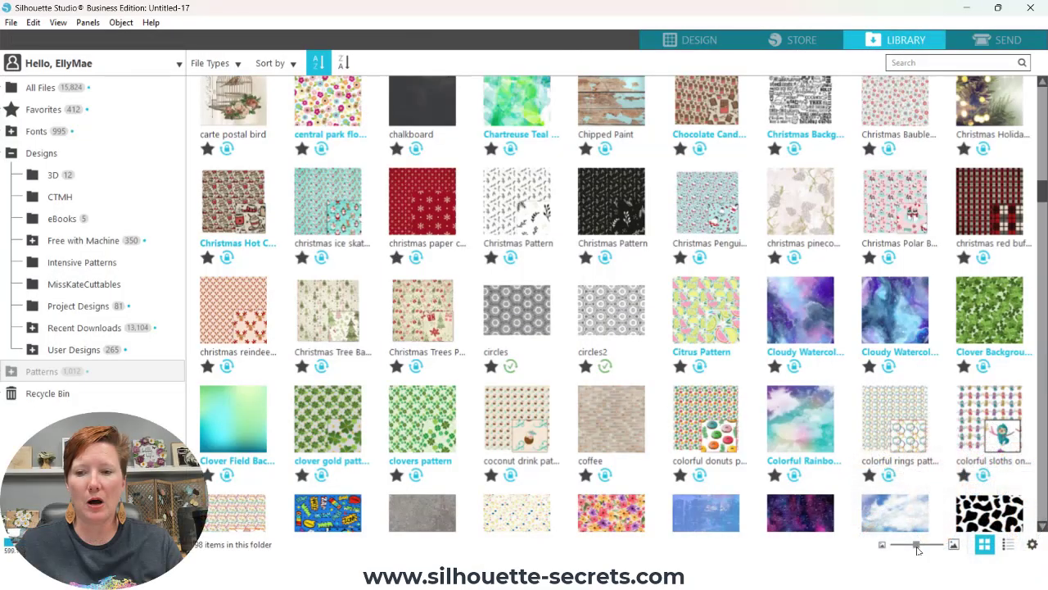
{"action": "mouse_move", "coordinate": [921, 549]}
{"action": "left_mouse_down"}
{"action": "mouse_move", "coordinate": [942, 550]}
{"action": "mouse_move", "coordinate": [928, 550]}
{"action": "left_mouse_up"}
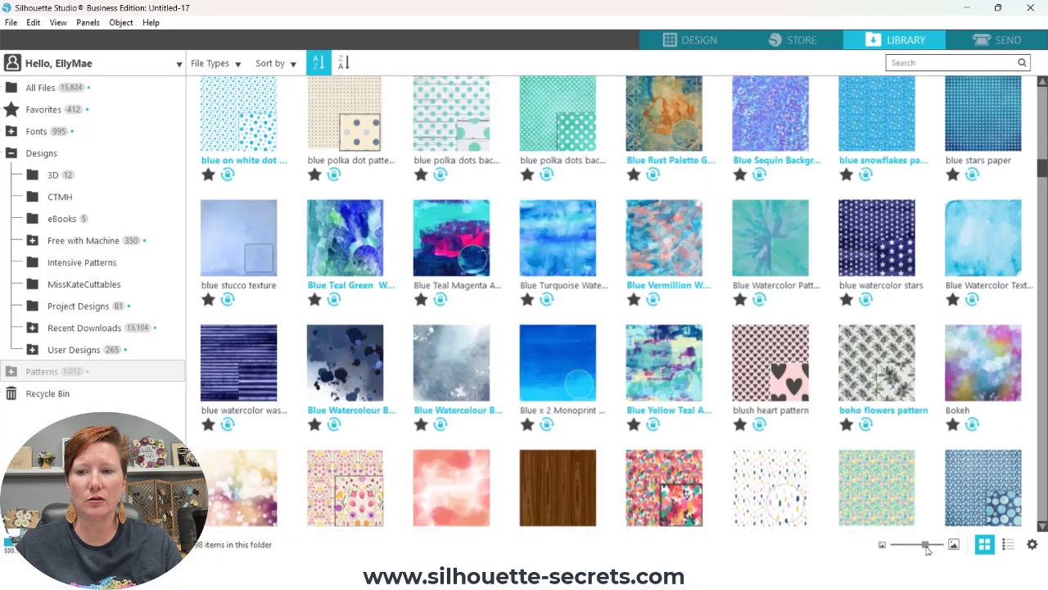
{"action": "double_click", "coordinate": [977, 370]}
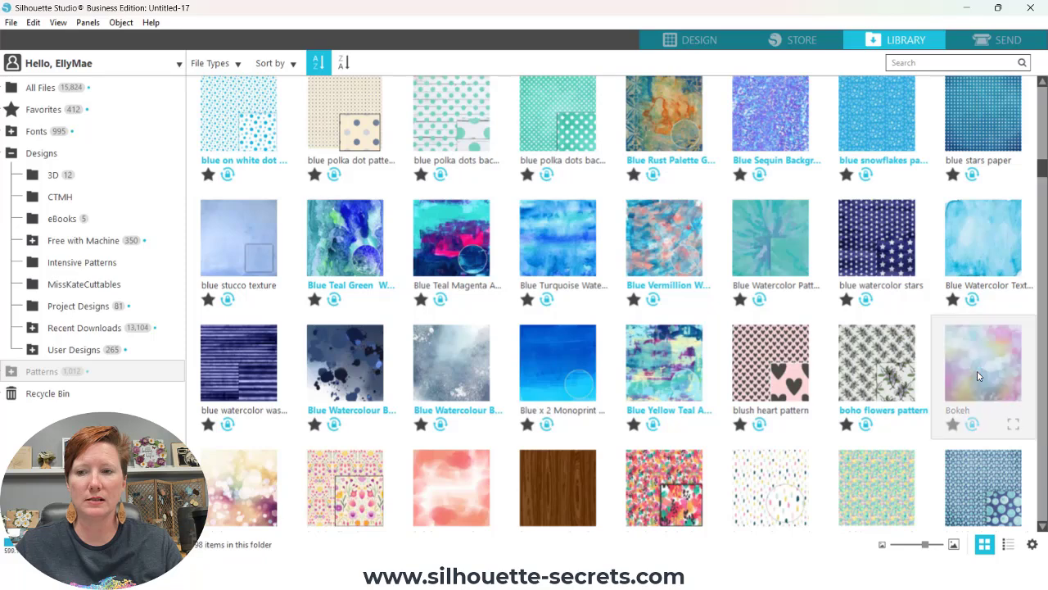
{"action": "left_click", "coordinate": [690, 41]}
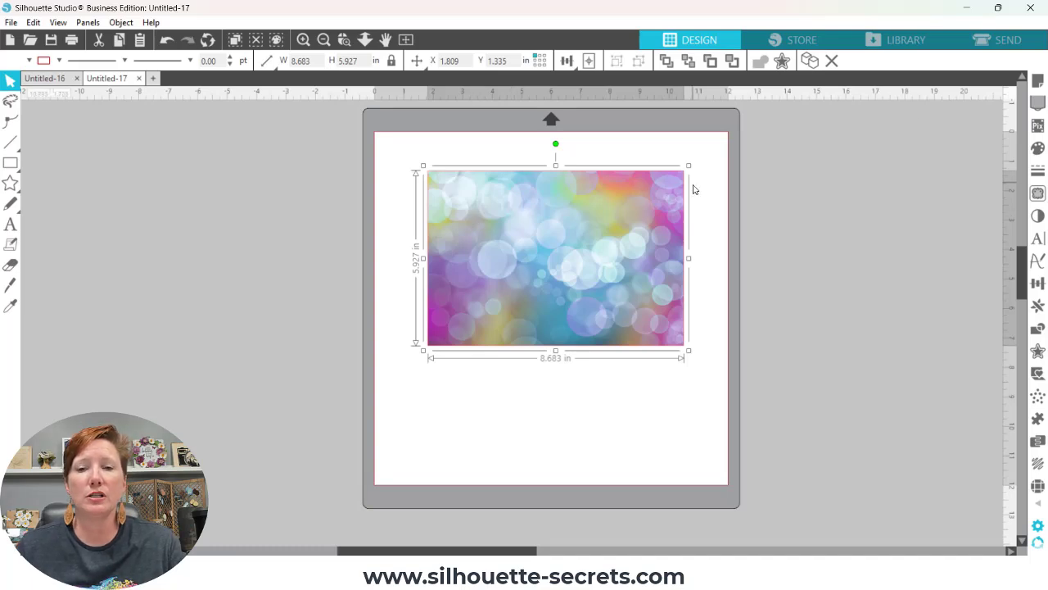
{"action": "key", "text": "i"}
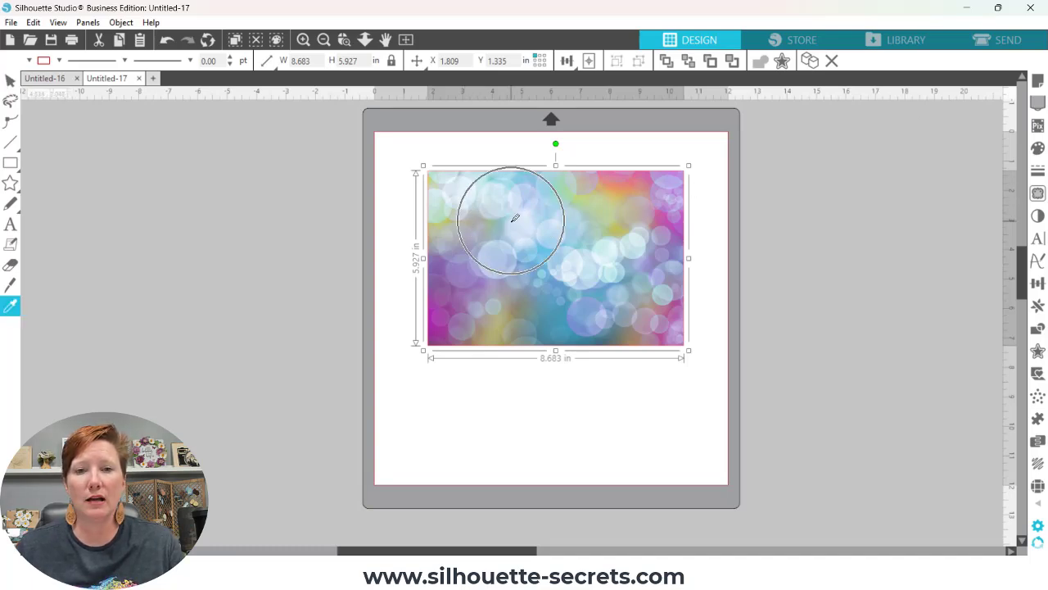
{"action": "left_click", "coordinate": [515, 217]}
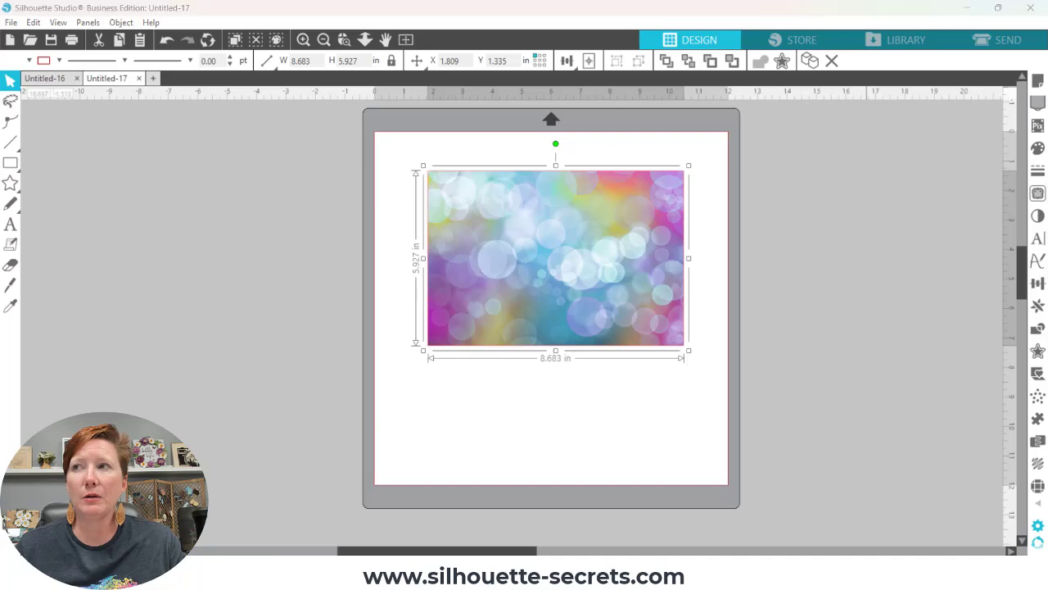
Fill the rectangle with the purple and rainbow bubble JPG from the files folder in File Explorer, and return to the design page
{"action": "left_click_drag", "start_coordinate": [1047, 123], "coordinate": [329, 126]}
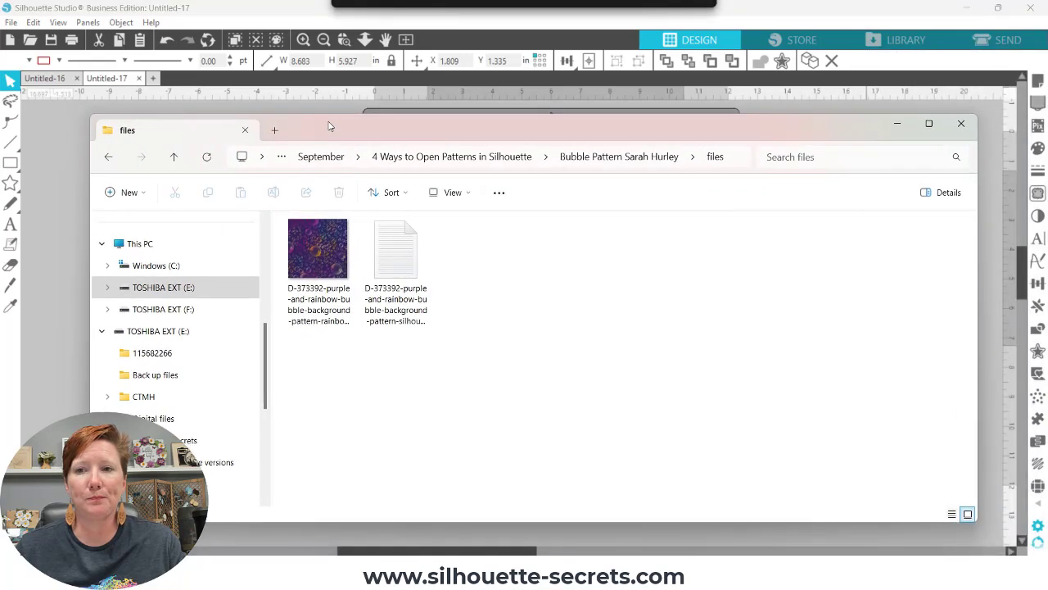
{"action": "left_click", "coordinate": [323, 272]}
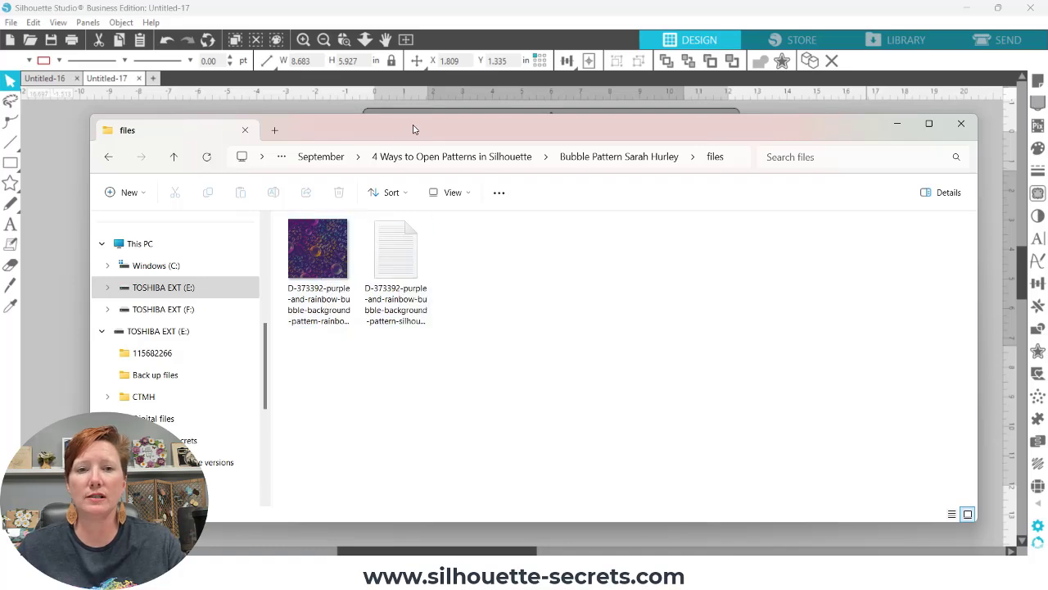
{"action": "left_click_drag", "start_coordinate": [414, 129], "coordinate": [439, 322]}
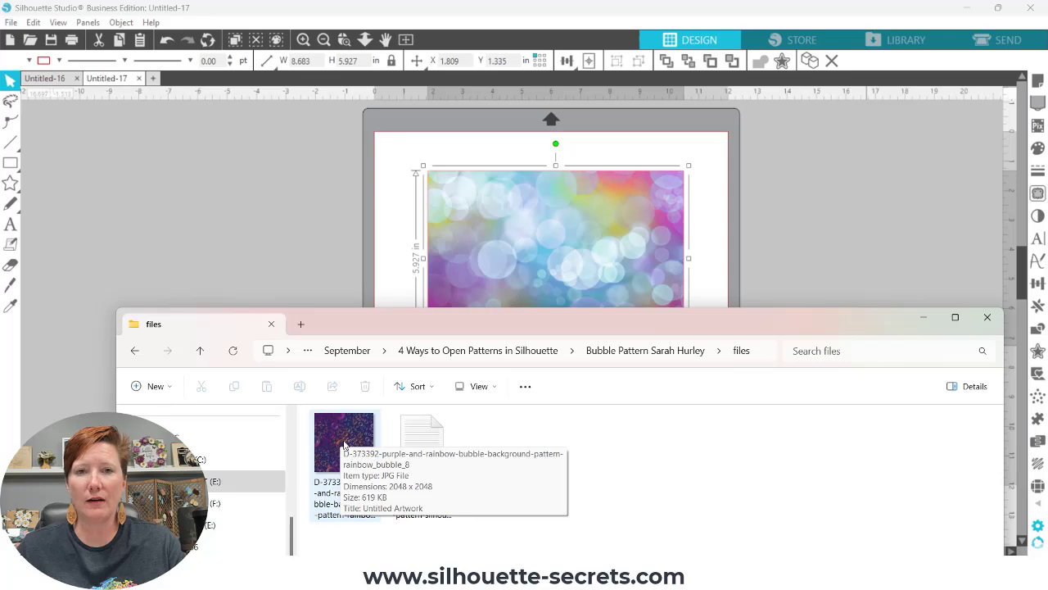
{"action": "left_click_drag", "start_coordinate": [338, 444], "coordinate": [534, 231]}
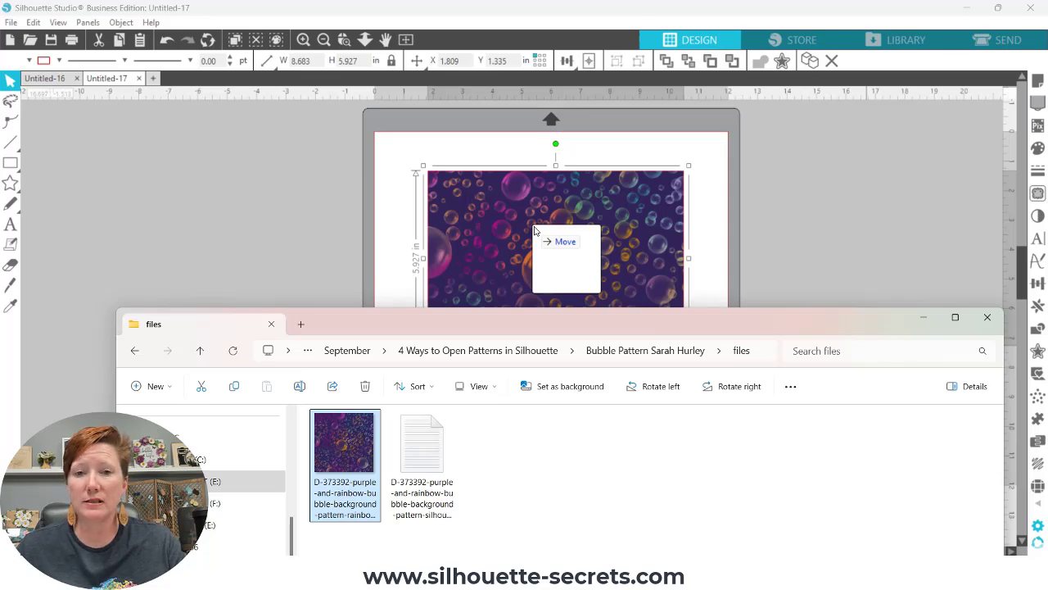
{"action": "left_click_drag", "start_coordinate": [534, 231], "coordinate": [534, 231]}
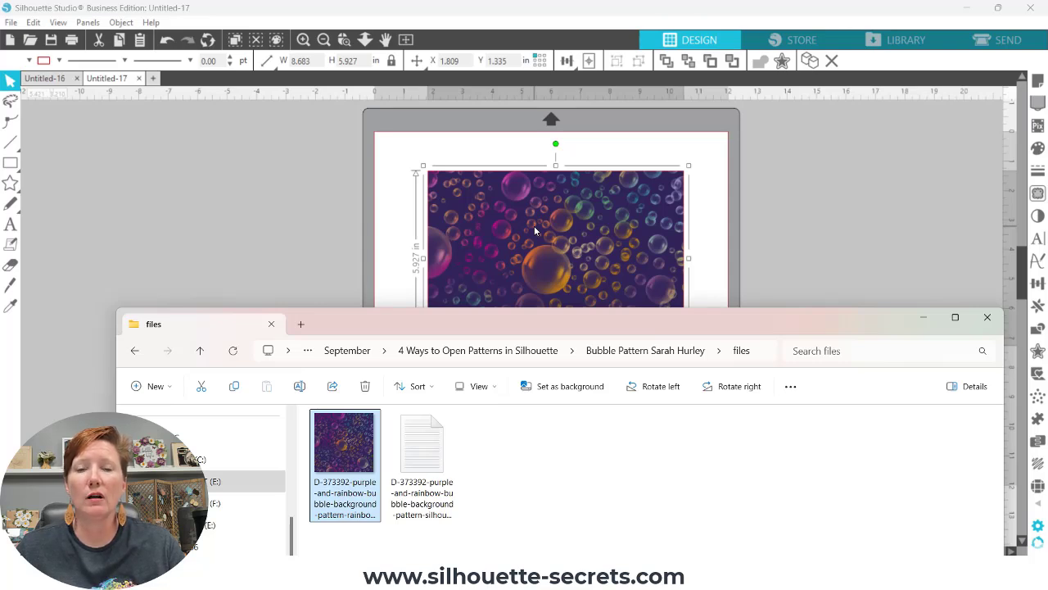
{"action": "left_click", "coordinate": [929, 318]}
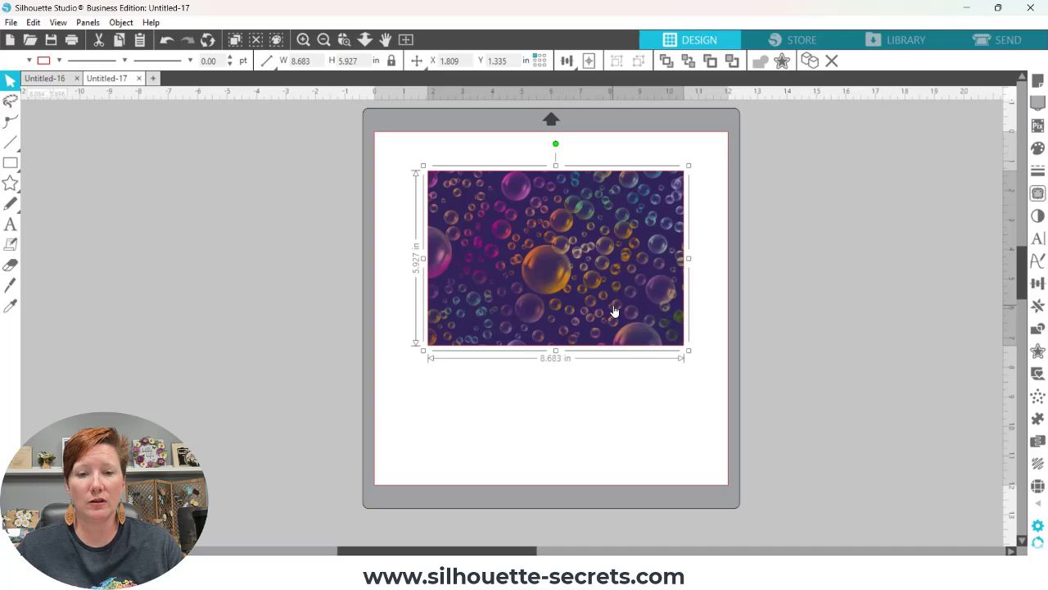
Undo the bubble fill, fill the rectangle again with the same JPG from the files folder, and hide the folder window
{"action": "key", "text": "ctrl+z"}
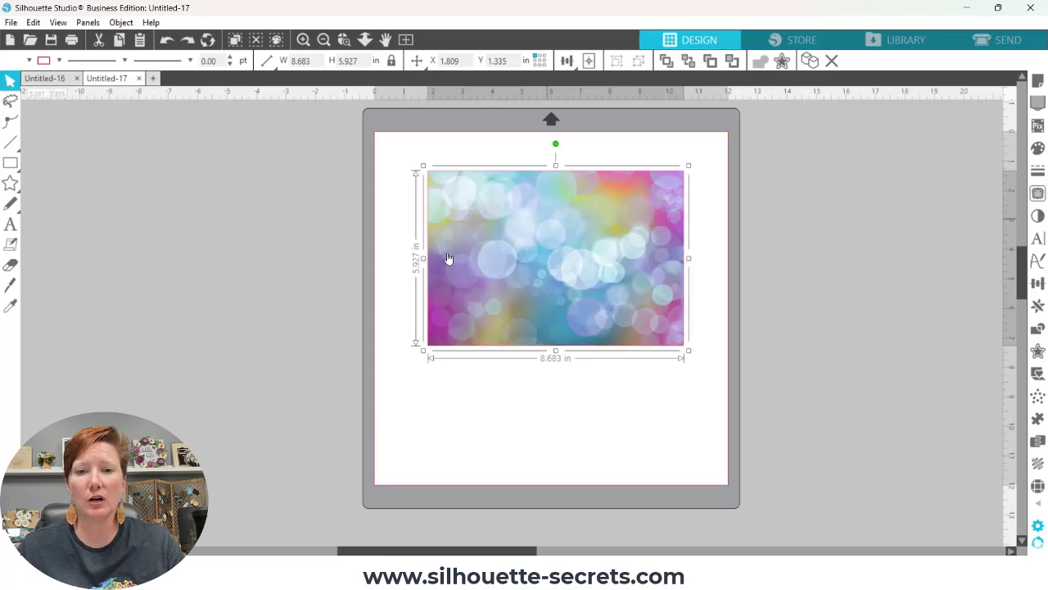
{"action": "mouse_move", "coordinate": [501, 577]}
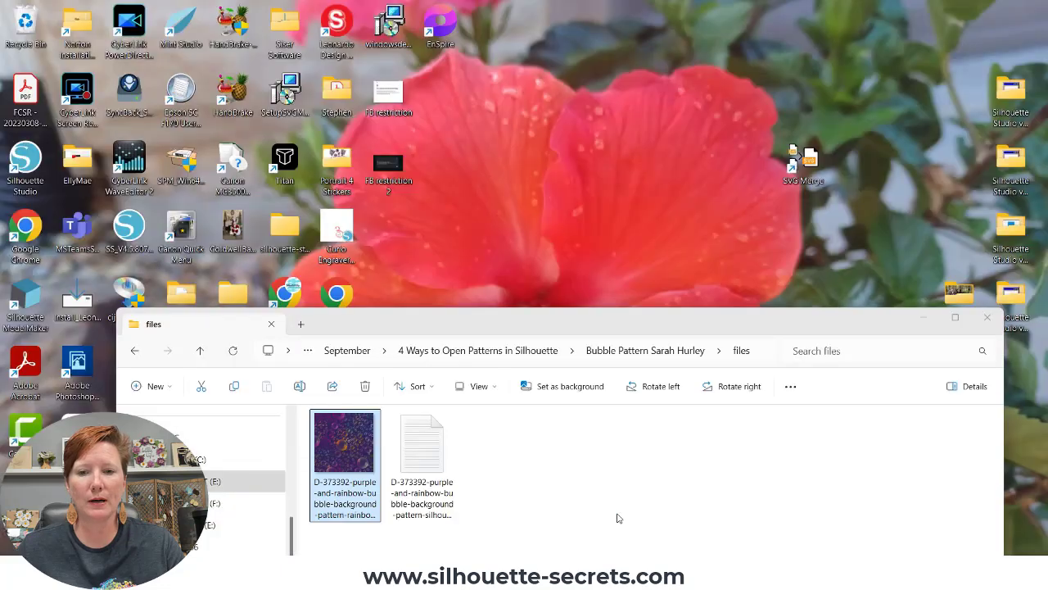
{"action": "left_click", "coordinate": [614, 517]}
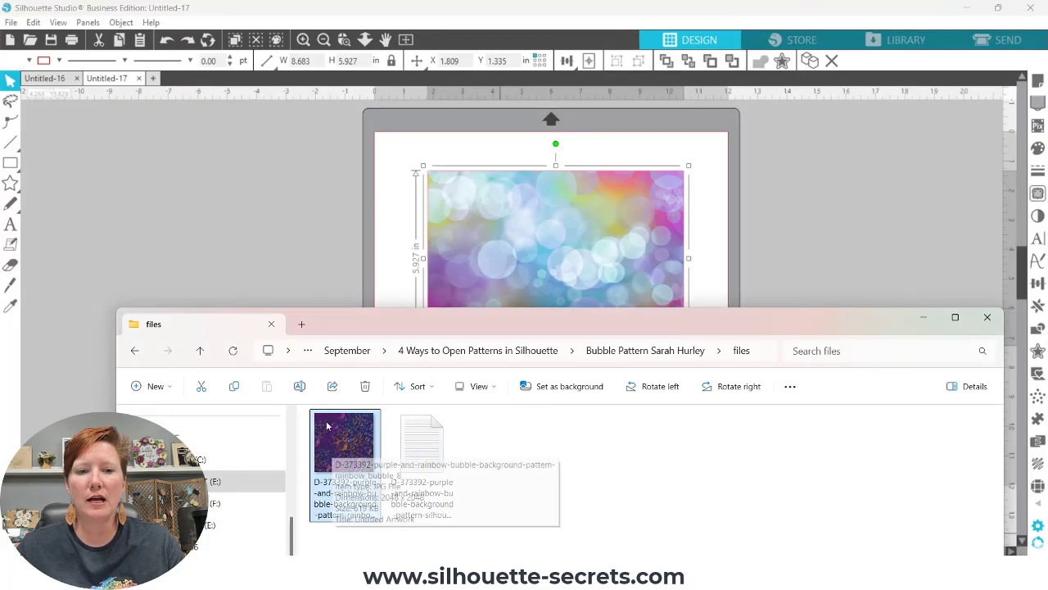
{"action": "left_click_drag", "start_coordinate": [336, 442], "coordinate": [497, 263]}
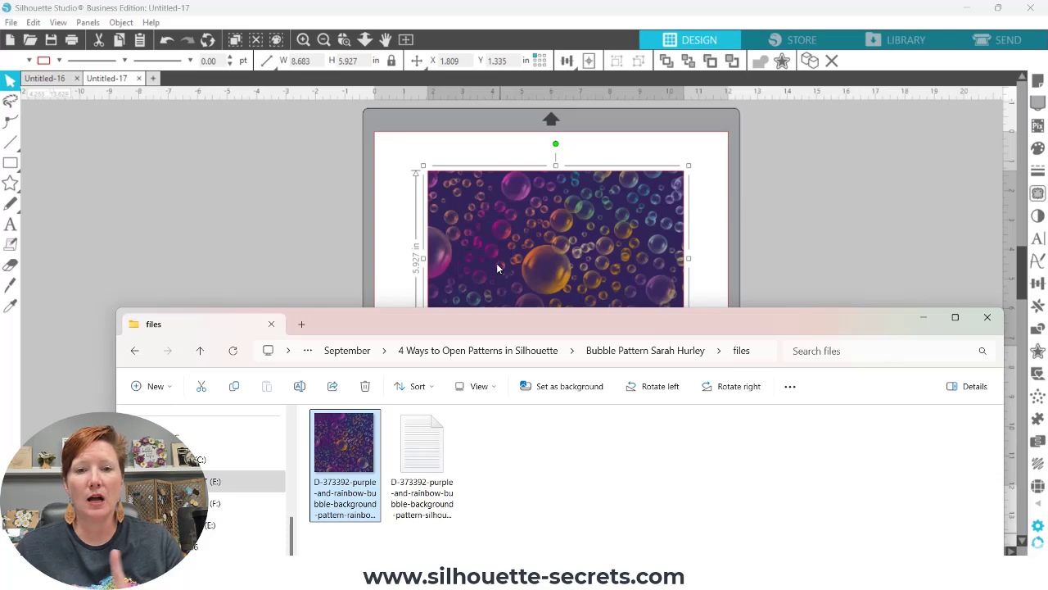
{"action": "left_click", "coordinate": [923, 318]}
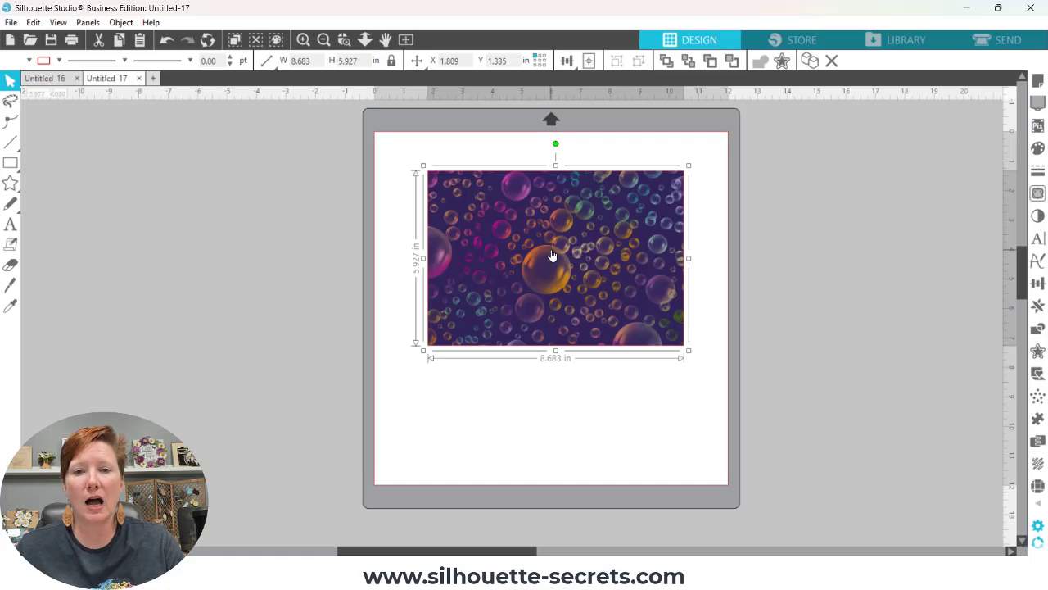
Open the full library in list view and add the purple and rainbow bubble JPG from the files folder to the Patterns folder
{"action": "left_click", "coordinate": [907, 41]}
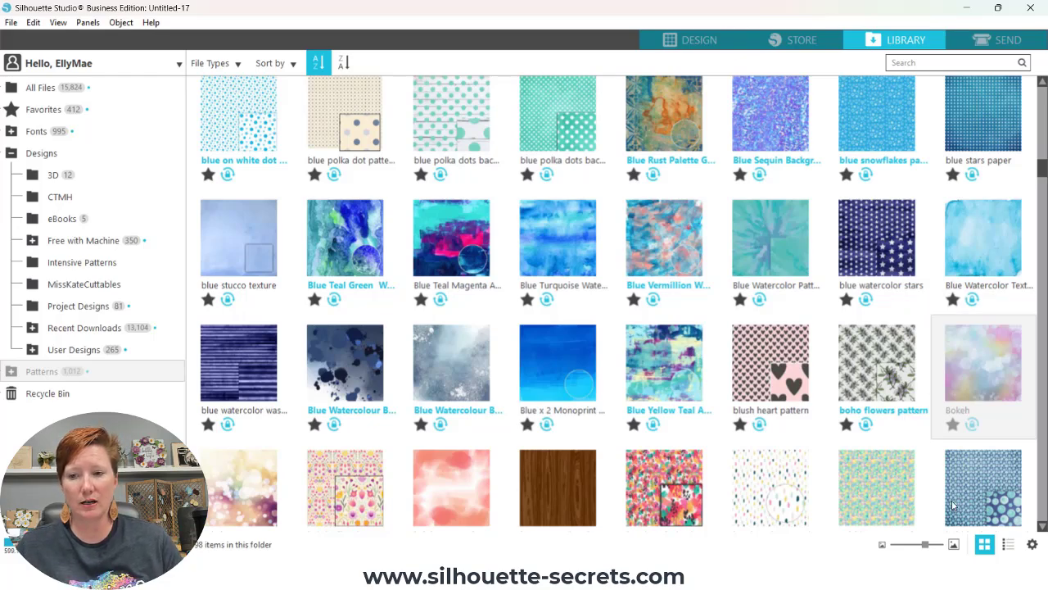
{"action": "left_click", "coordinate": [1008, 545]}
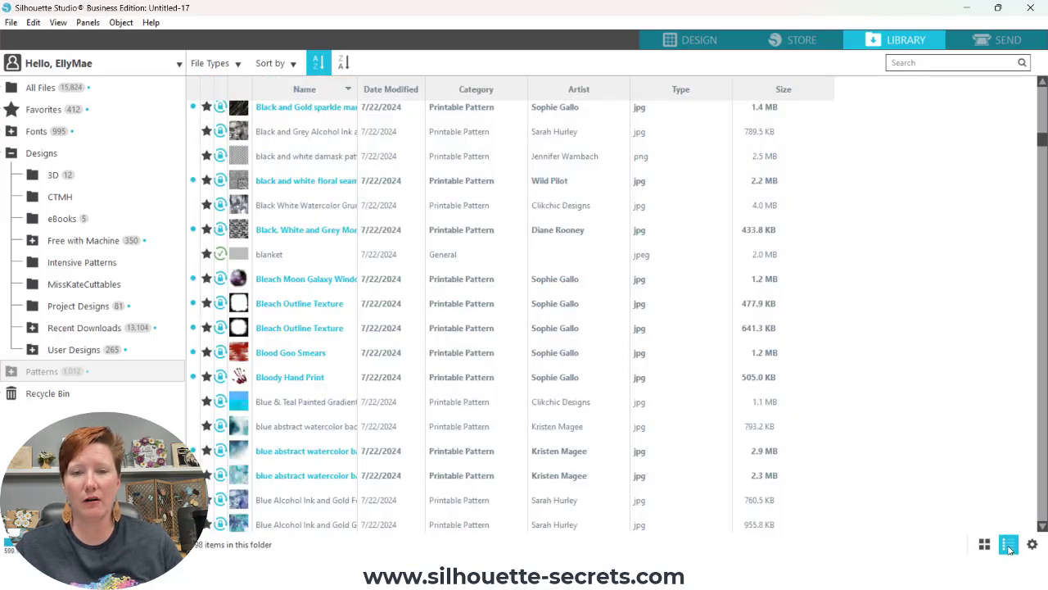
{"action": "mouse_move", "coordinate": [495, 569]}
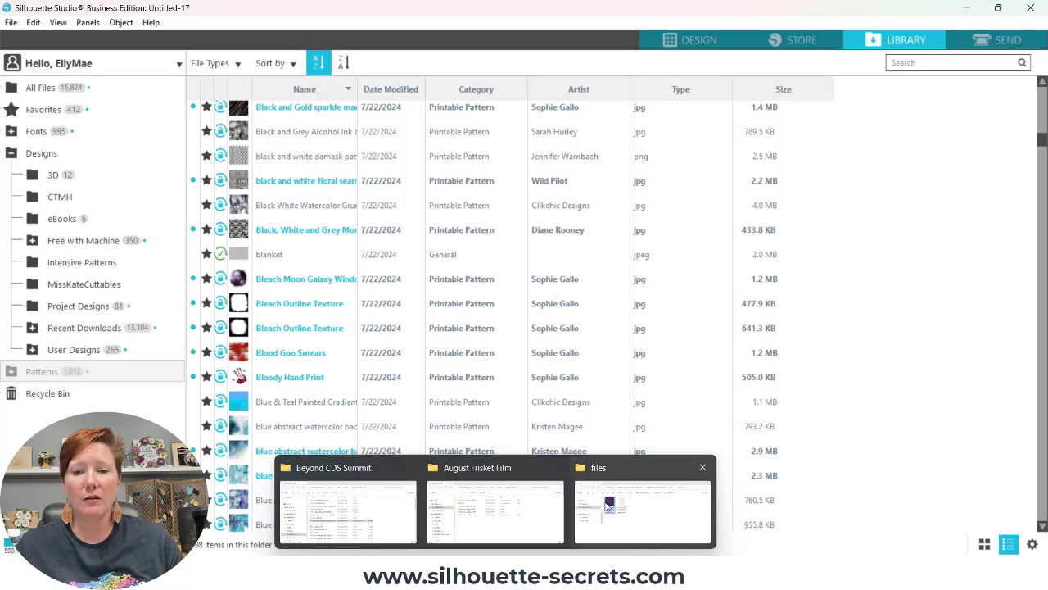
{"action": "left_click", "coordinate": [608, 506]}
{"action": "left_click_drag", "start_coordinate": [532, 325], "coordinate": [582, 124]}
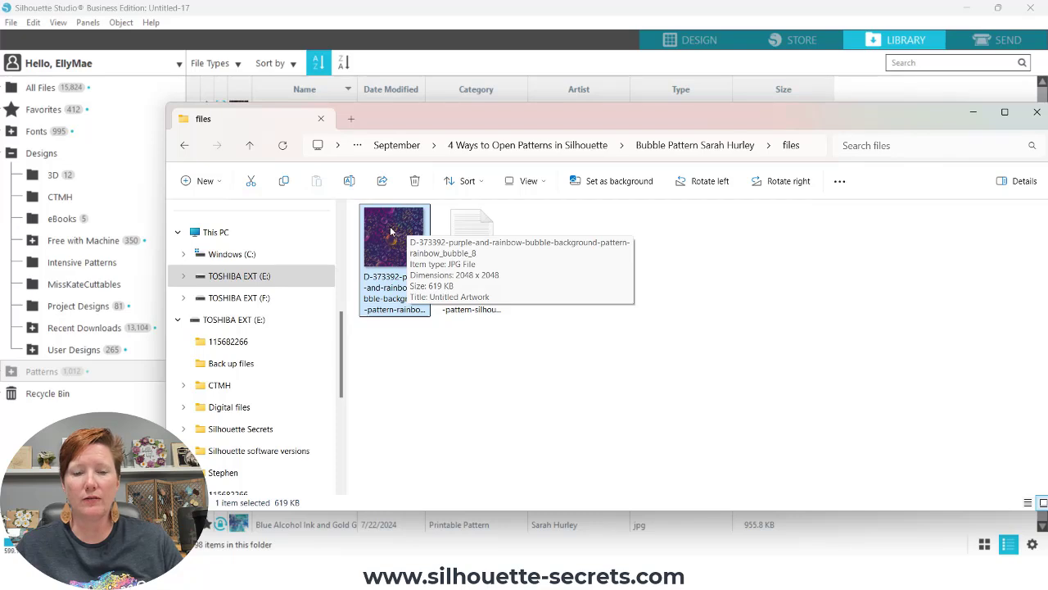
{"action": "left_click_drag", "start_coordinate": [392, 232], "coordinate": [53, 378]}
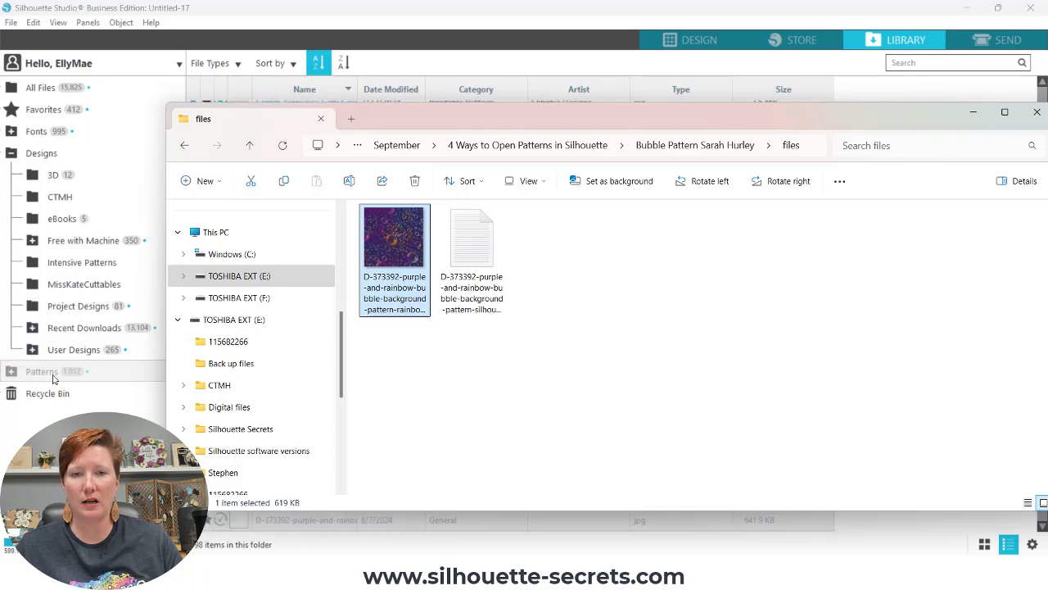
{"action": "left_click_drag", "start_coordinate": [490, 117], "coordinate": [467, 240]}
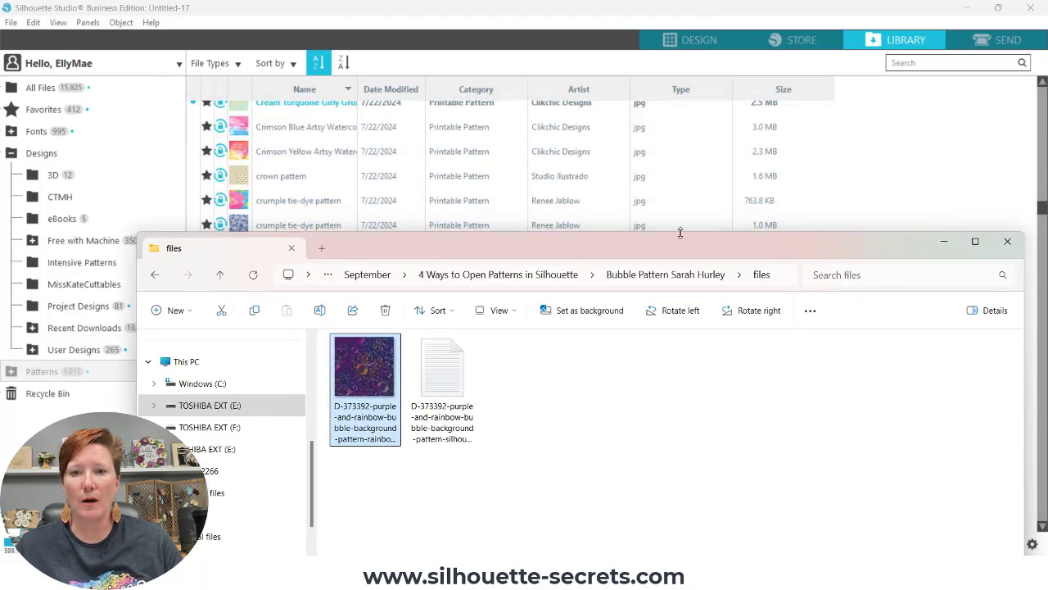
{"action": "left_click", "coordinate": [949, 237]}
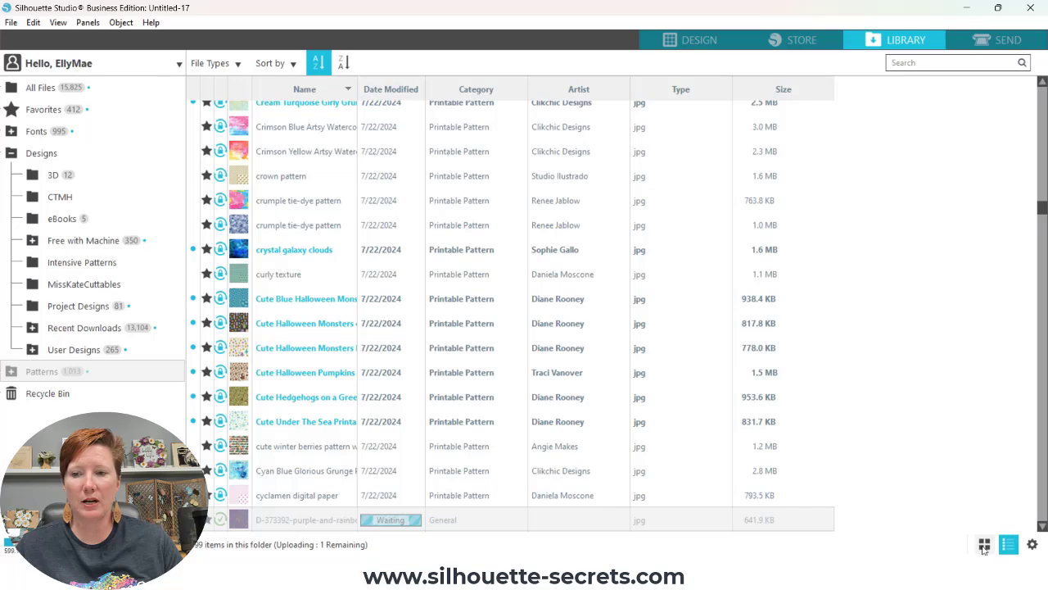
Show the Patterns folder as thumbnails, check the bubble JPG's file name in File Explorer, and locate the imported pattern in the library
{"action": "left_click", "coordinate": [985, 544]}
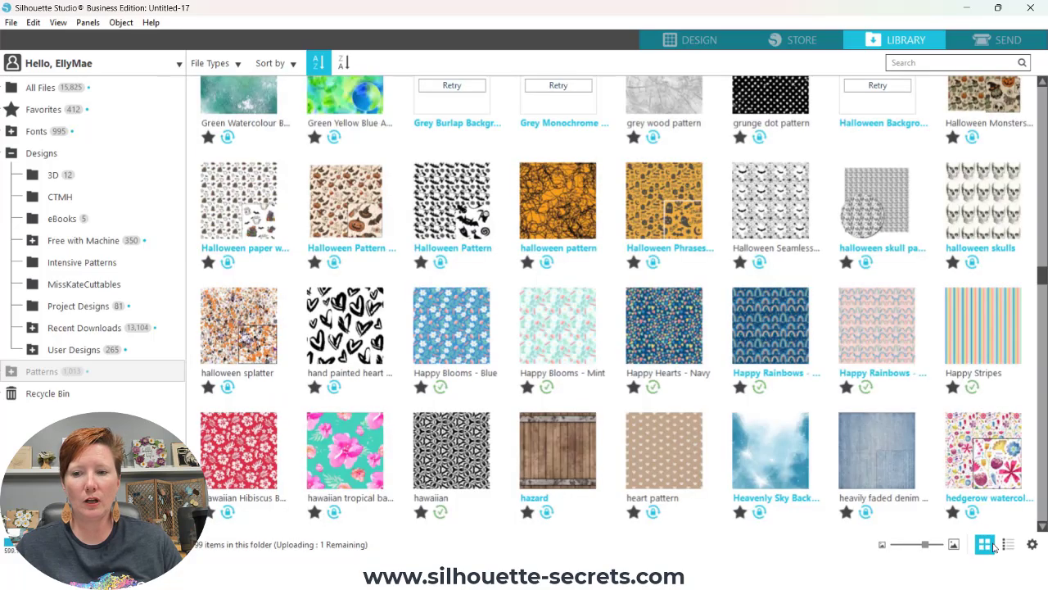
{"action": "left_click", "coordinate": [985, 545]}
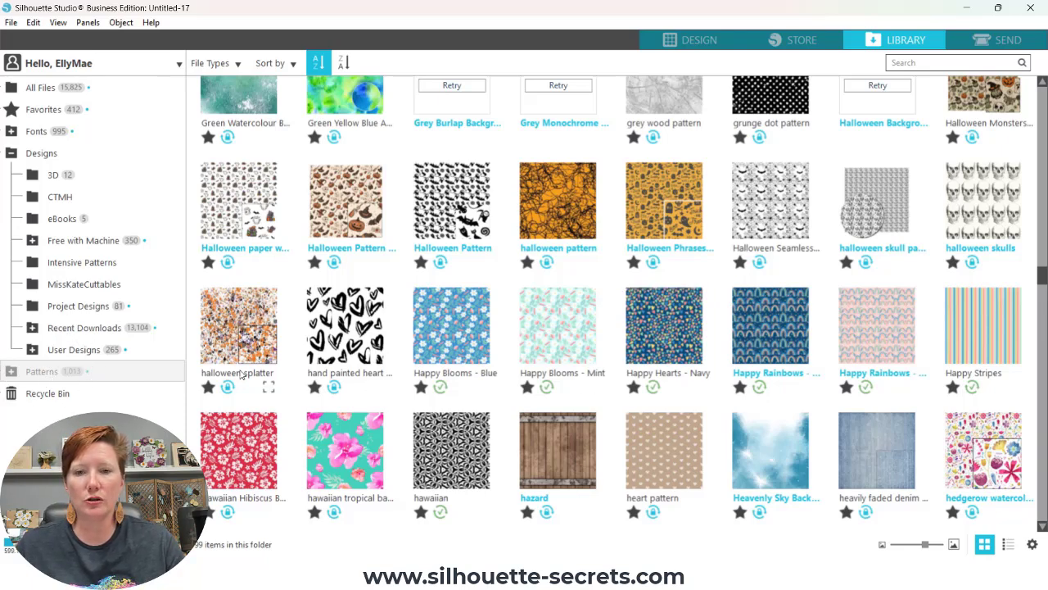
{"action": "left_click_drag", "start_coordinate": [1044, 279], "coordinate": [1044, 95]}
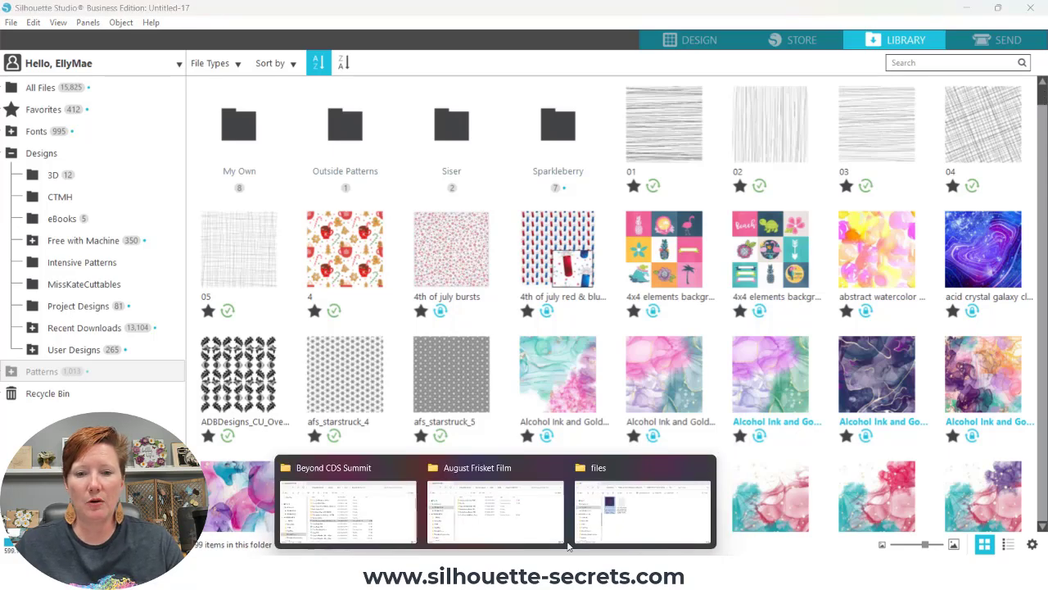
{"action": "left_click", "coordinate": [651, 512]}
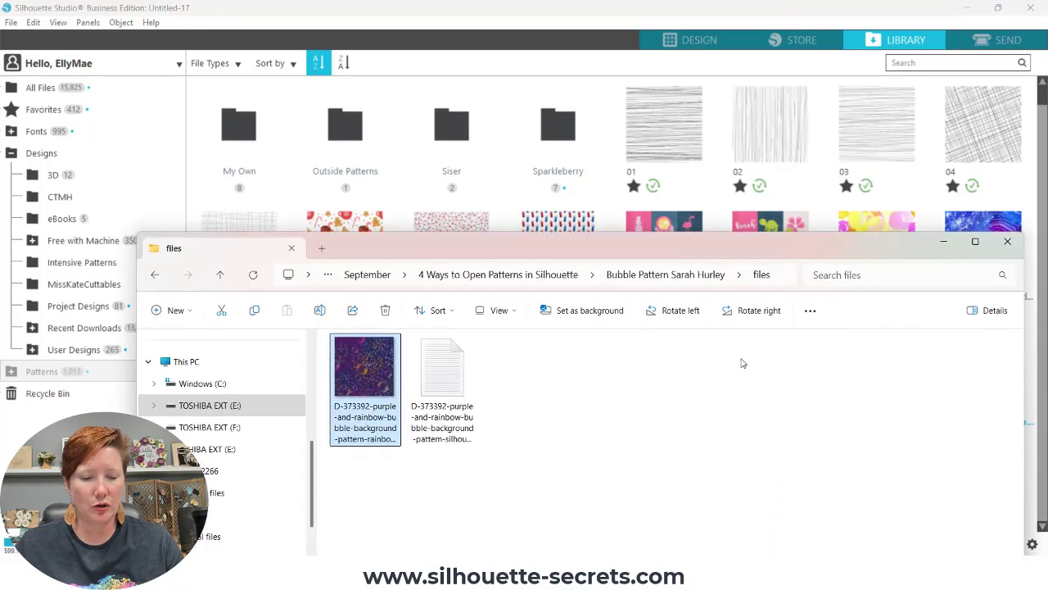
{"action": "left_click", "coordinate": [943, 242]}
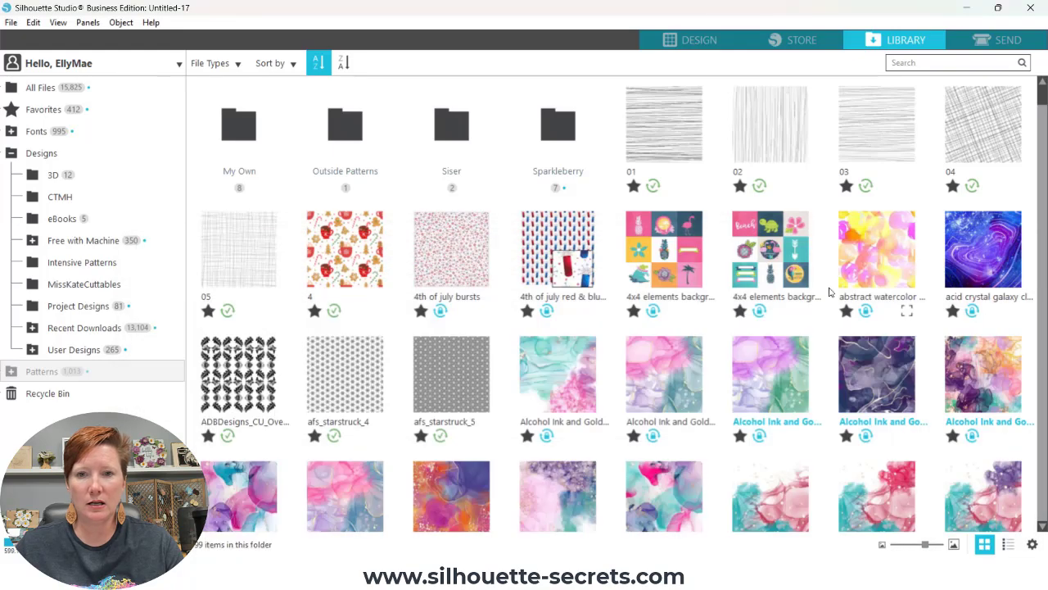
{"action": "left_click", "coordinate": [903, 63]}
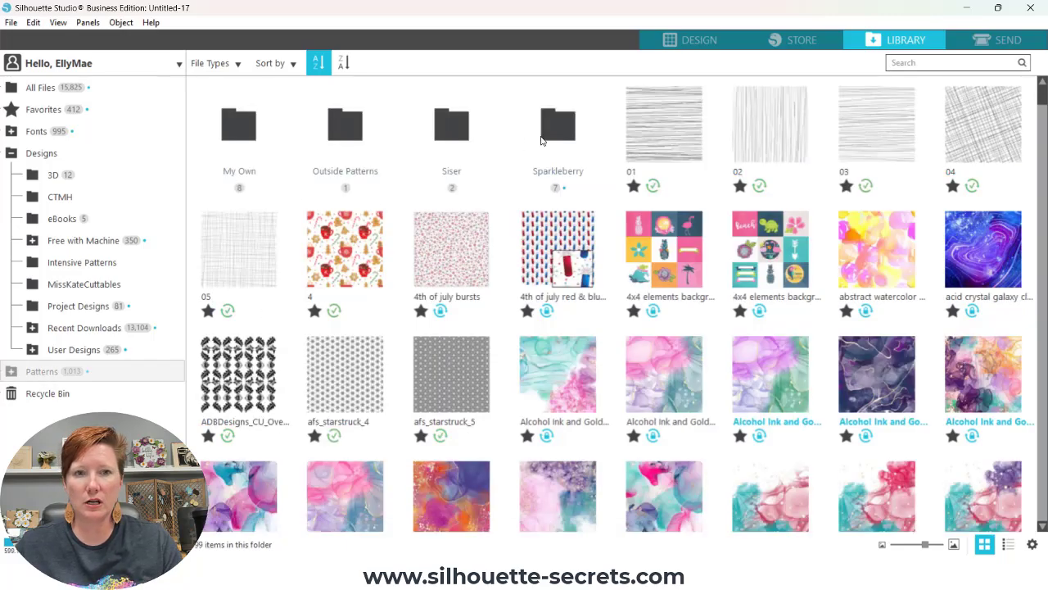
{"action": "scroll", "coordinate": [1044, 115], "scroll_direction": "down", "scroll_amount": 1}
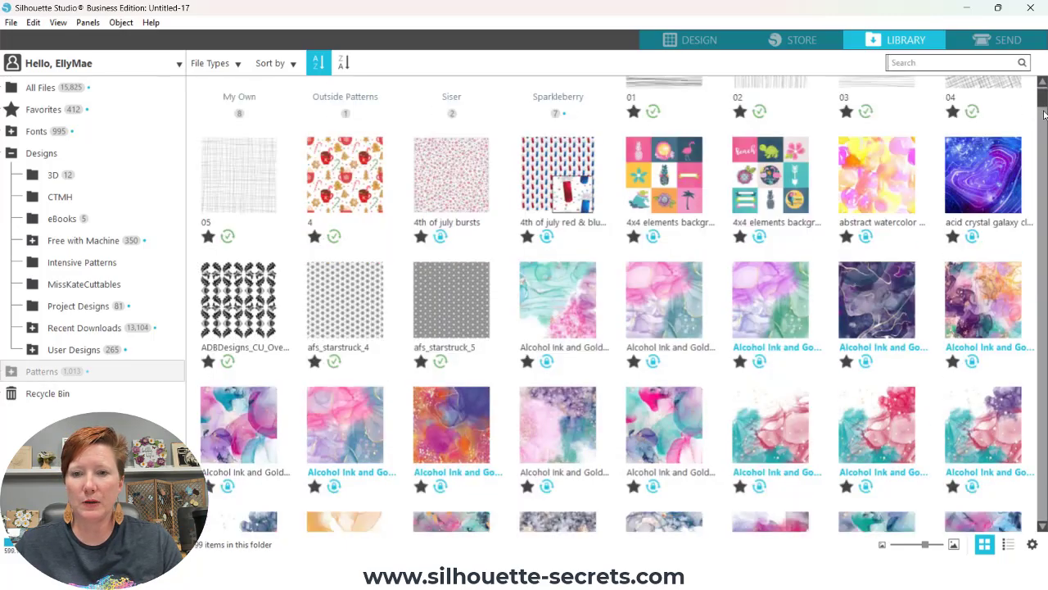
{"action": "scroll", "coordinate": [1044, 115], "scroll_direction": "down", "scroll_amount": 5}
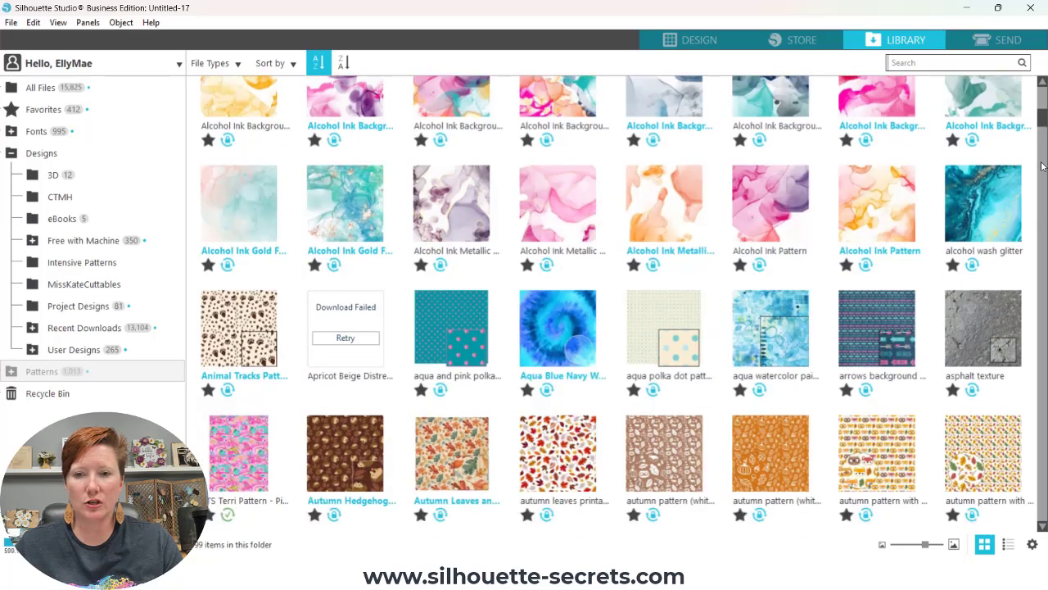
{"action": "scroll", "coordinate": [1043, 166], "scroll_direction": "down", "scroll_amount": 20}
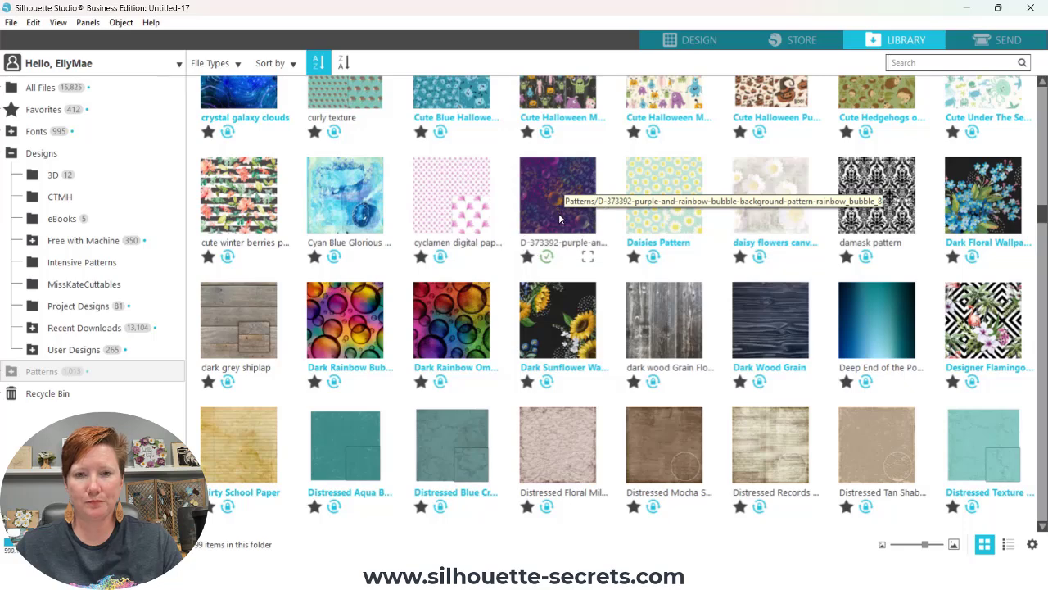
{"action": "scroll", "coordinate": [1043, 217], "scroll_direction": "up", "scroll_amount": 1}
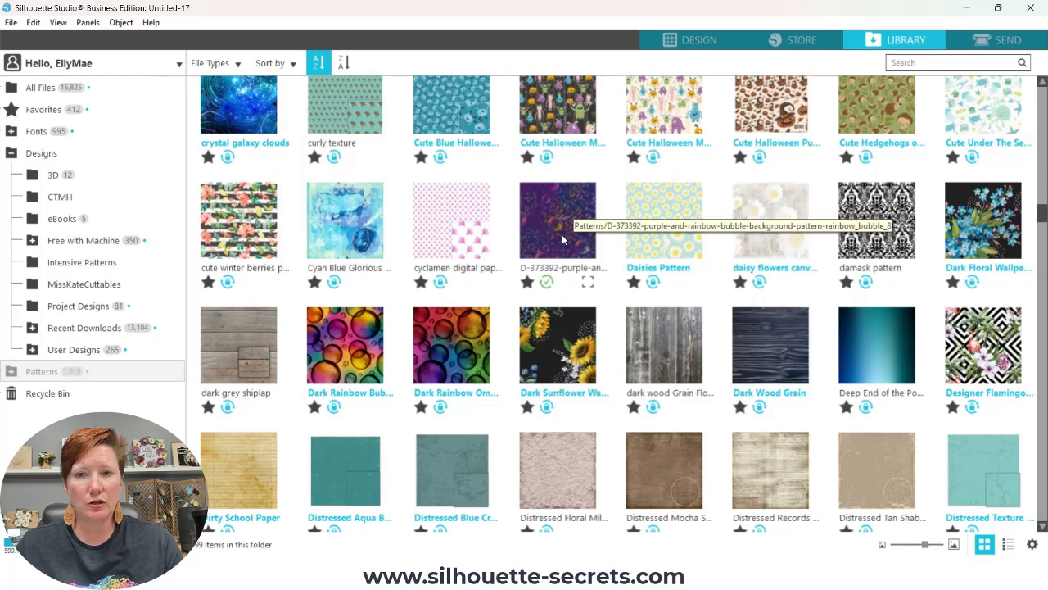
Switch the Patterns folder to list view and examine the imported bubble pattern's date, category, artist, type and size
{"action": "left_click", "coordinate": [1008, 545]}
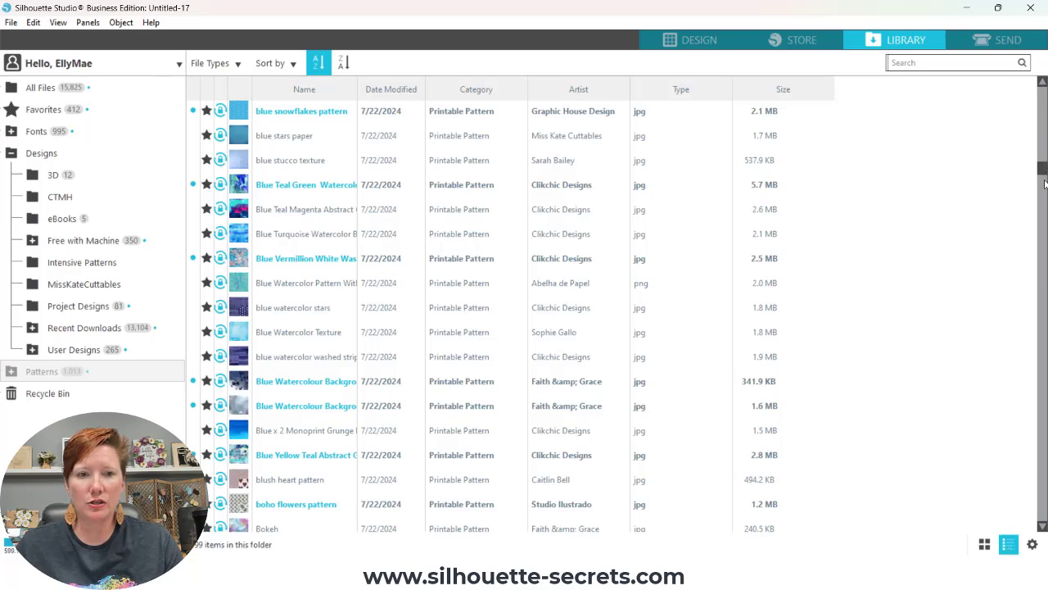
{"action": "scroll", "coordinate": [1044, 186], "scroll_direction": "down", "scroll_amount": 20}
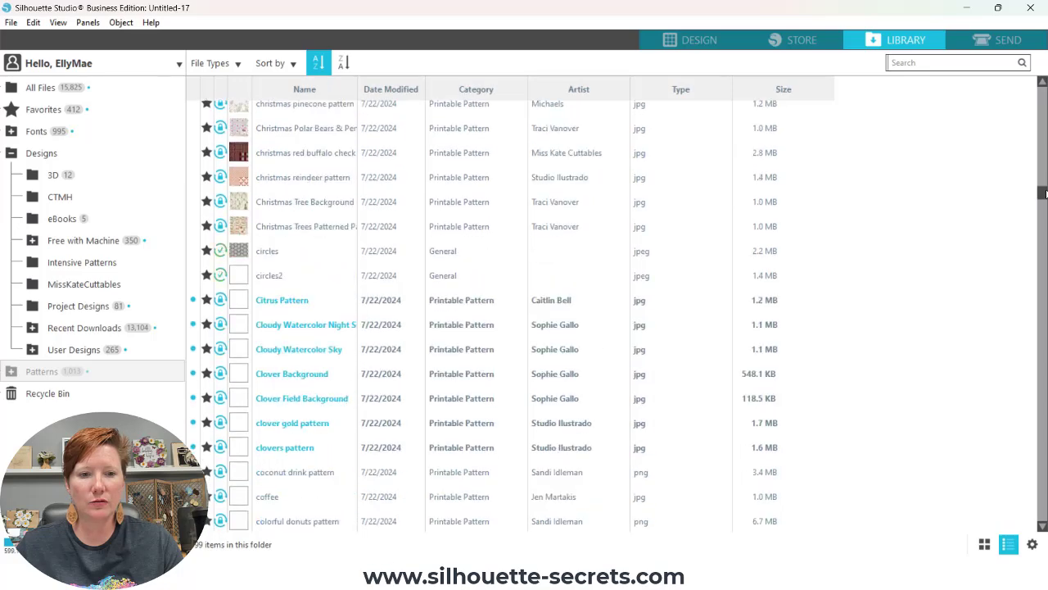
{"action": "scroll", "coordinate": [1042, 197], "scroll_direction": "down", "scroll_amount": 20}
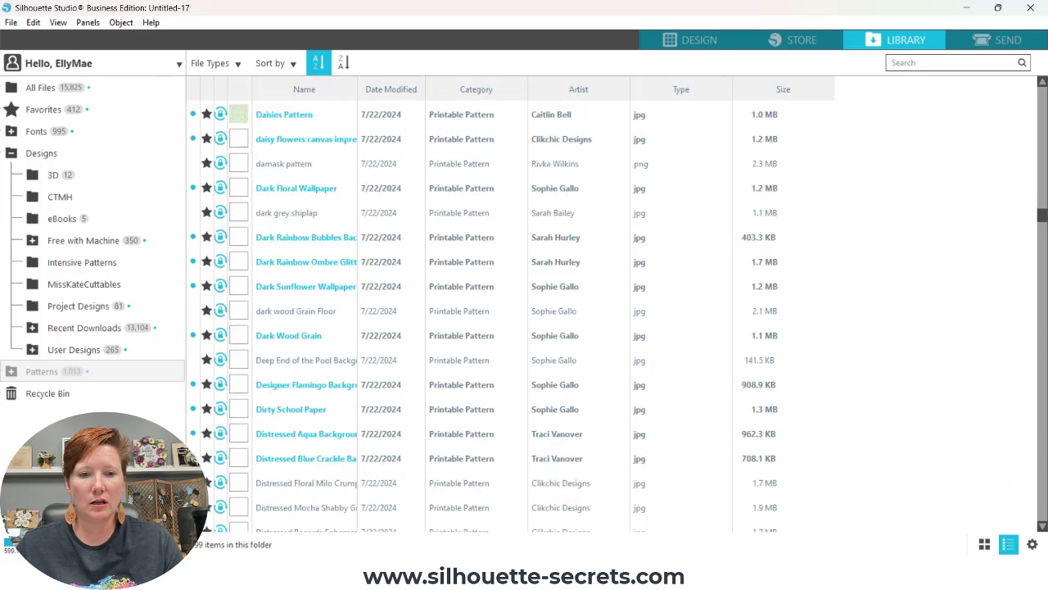
{"action": "scroll", "coordinate": [614, 311], "scroll_direction": "up", "scroll_amount": 5}
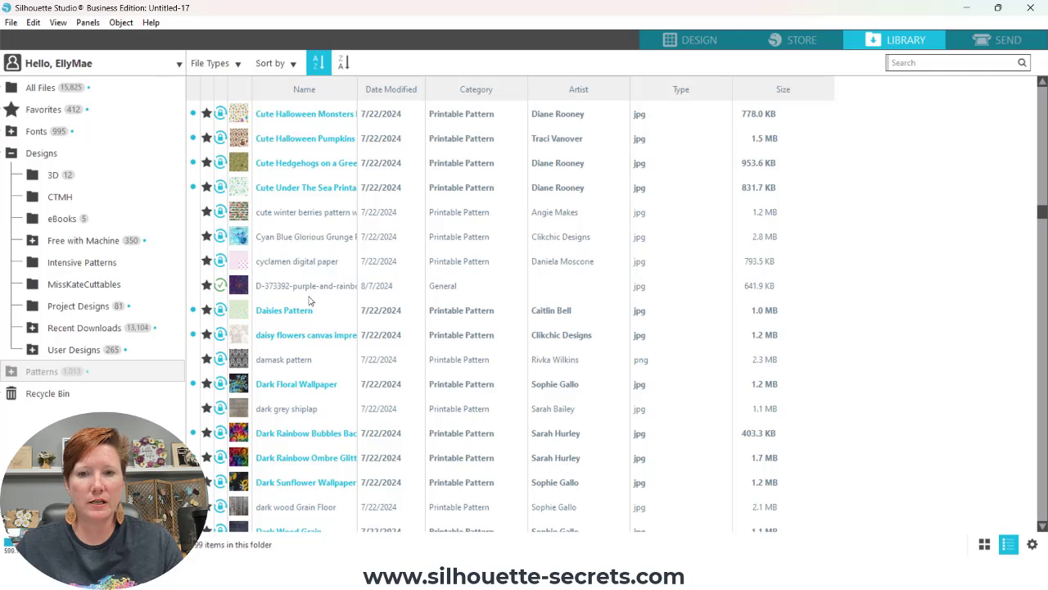
{"action": "left_click", "coordinate": [293, 291]}
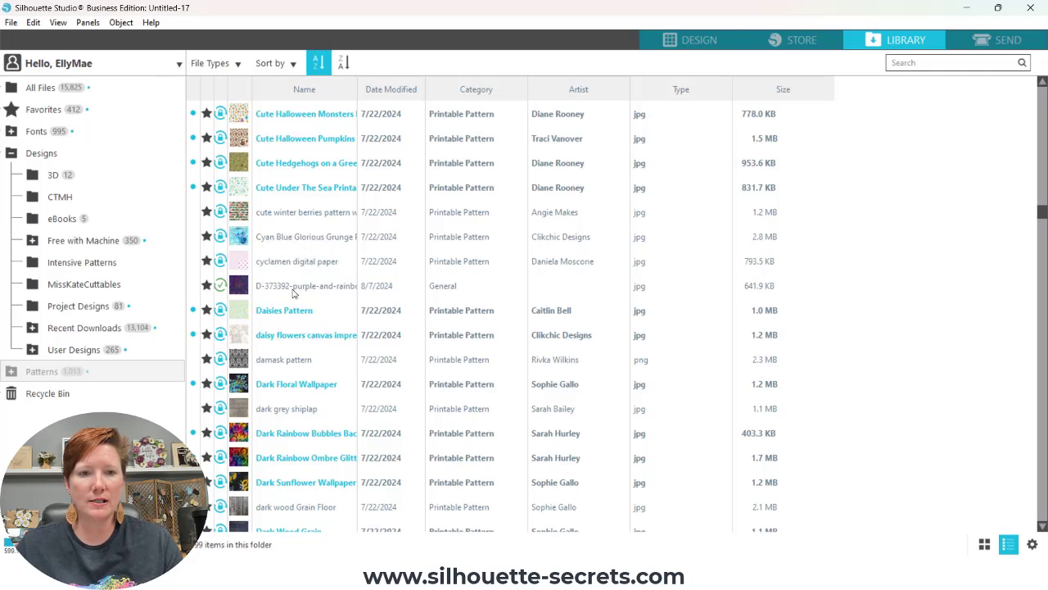
{"action": "left_click", "coordinate": [789, 291]}
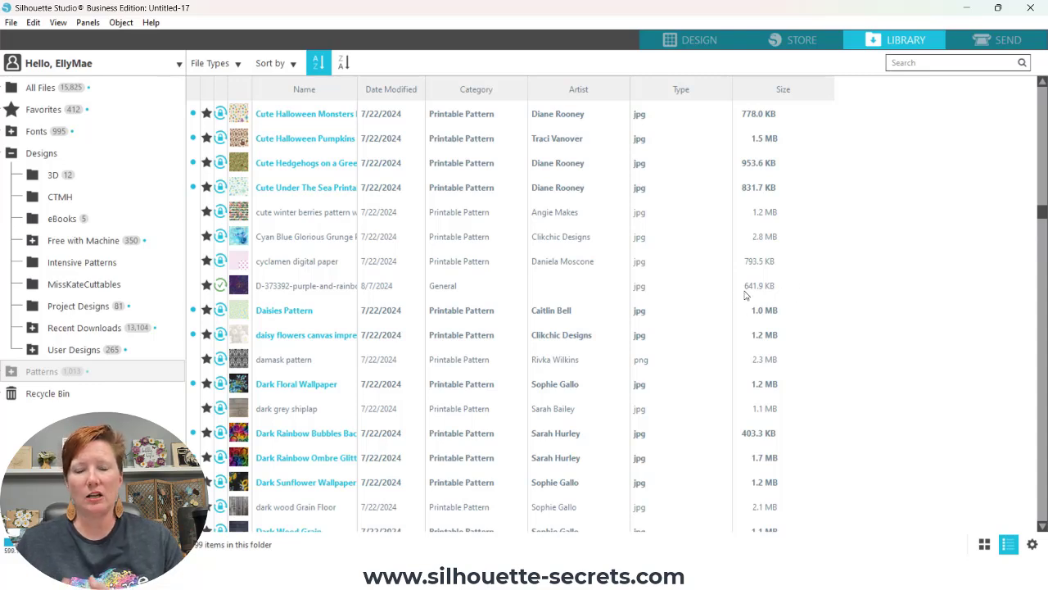
{"action": "left_click", "coordinate": [755, 190]}
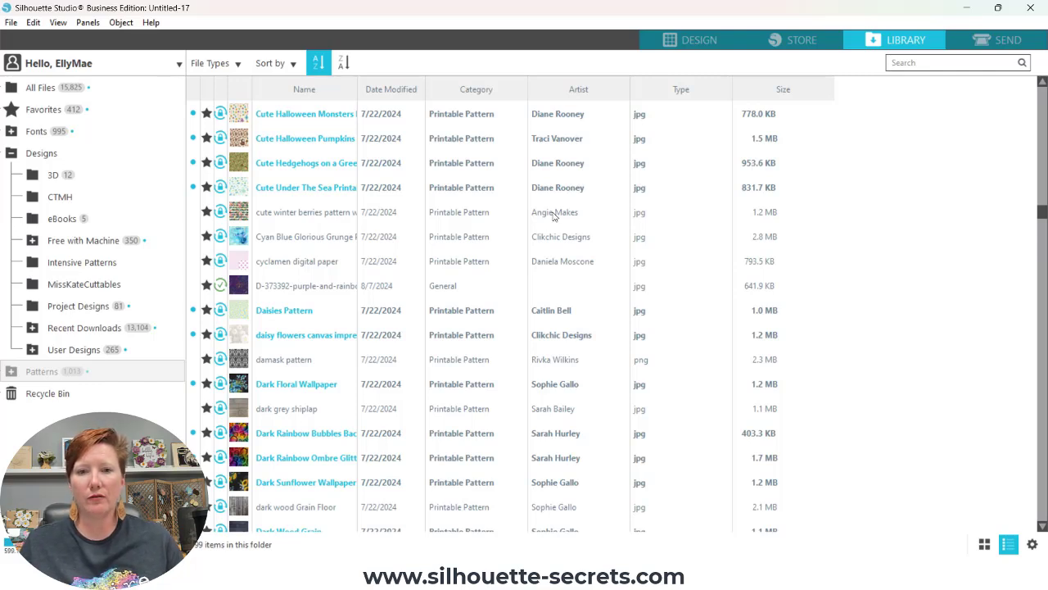
Review the imported purple and rainbow bubble pattern's category, file type and size against the other patterns in the list
{"action": "left_click", "coordinate": [467, 290]}
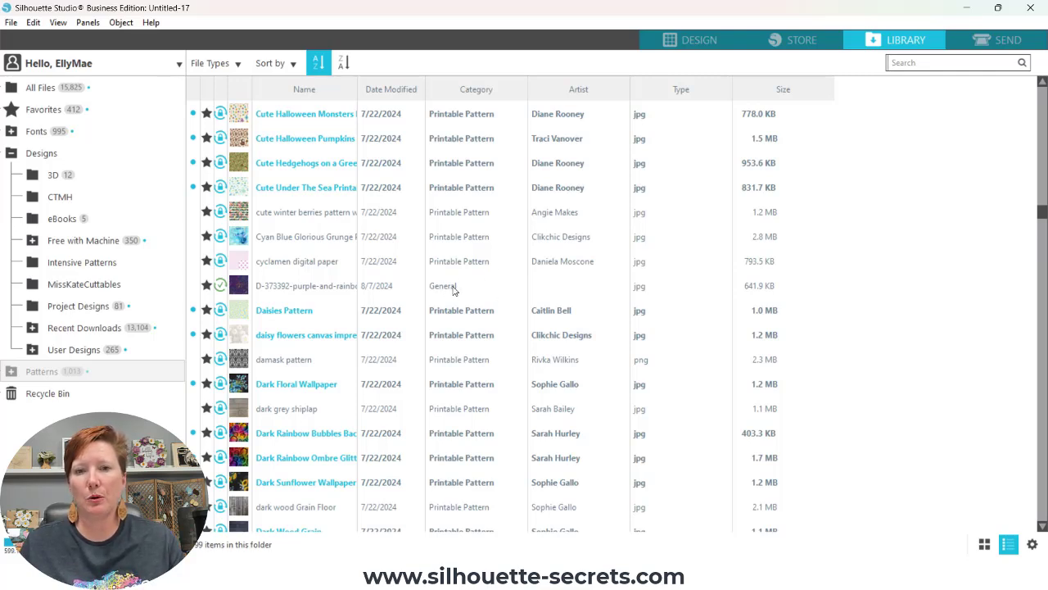
{"action": "left_click", "coordinate": [643, 286]}
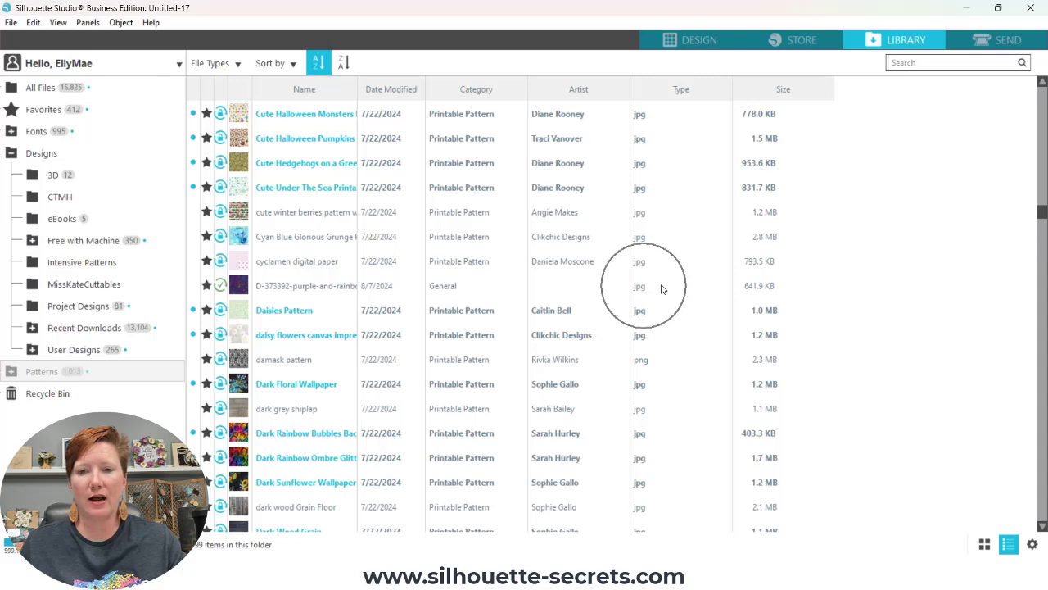
{"action": "left_click", "coordinate": [774, 289]}
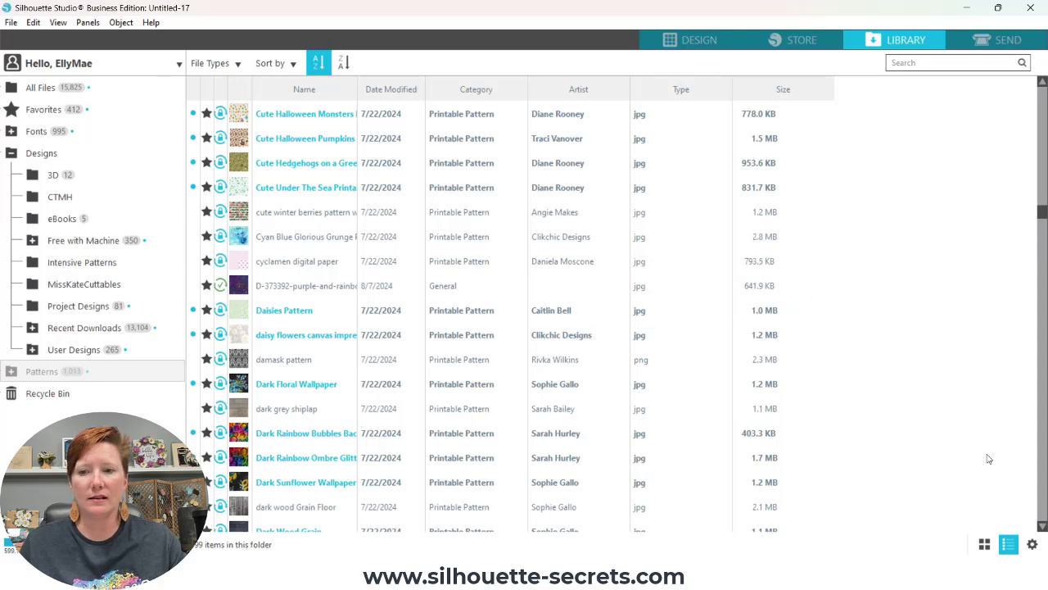
Show the Patterns folder as thumbnails again and open the imported purple and rainbow bubble pattern in the design area
{"action": "left_click", "coordinate": [984, 545]}
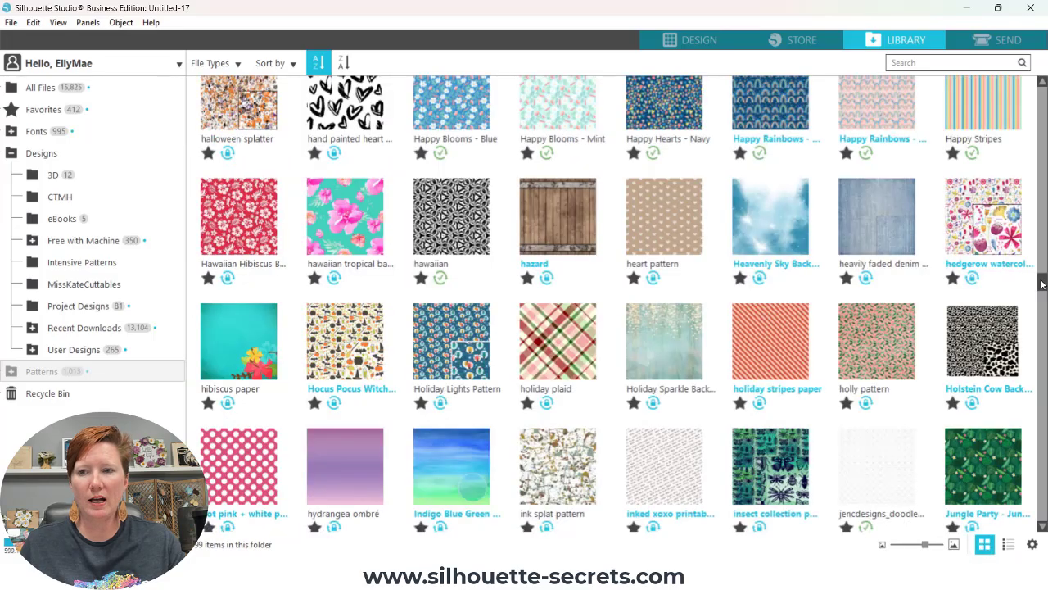
{"action": "left_click_drag", "start_coordinate": [1042, 283], "coordinate": [1044, 216]}
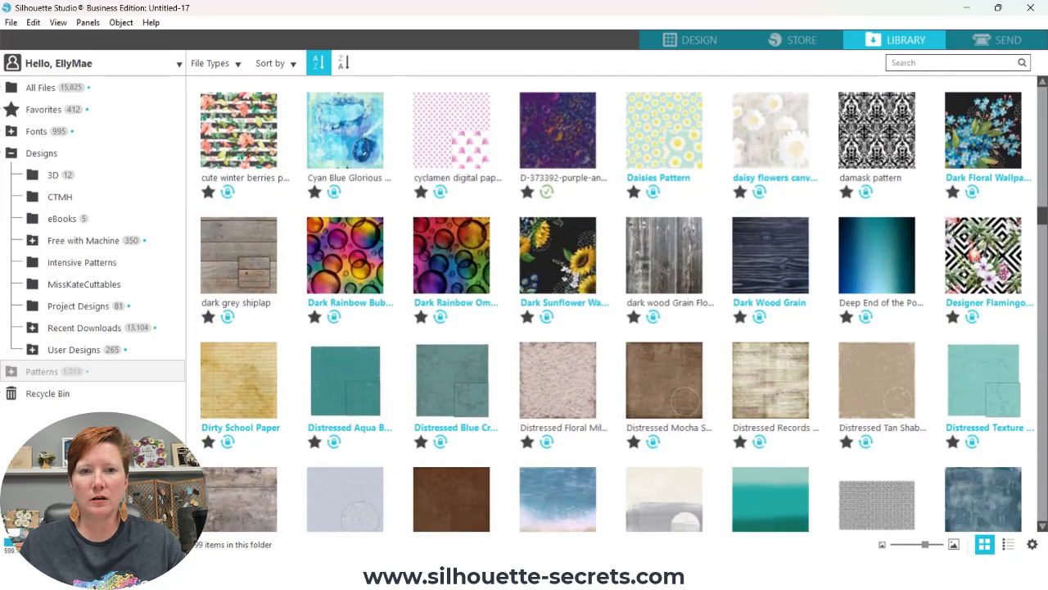
{"action": "double_click", "coordinate": [553, 133]}
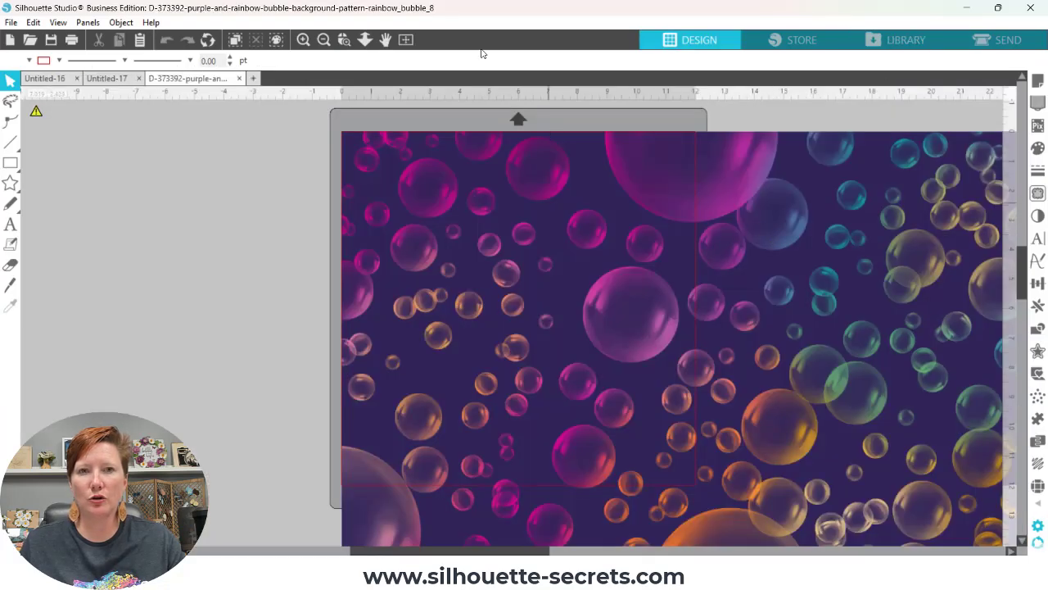
Scale the opened bubble image to 50%, then resize it to 12 by 12 inches
{"action": "left_click", "coordinate": [324, 40]}
{"action": "left_click", "coordinate": [324, 40]}
{"action": "left_click", "coordinate": [324, 40]}
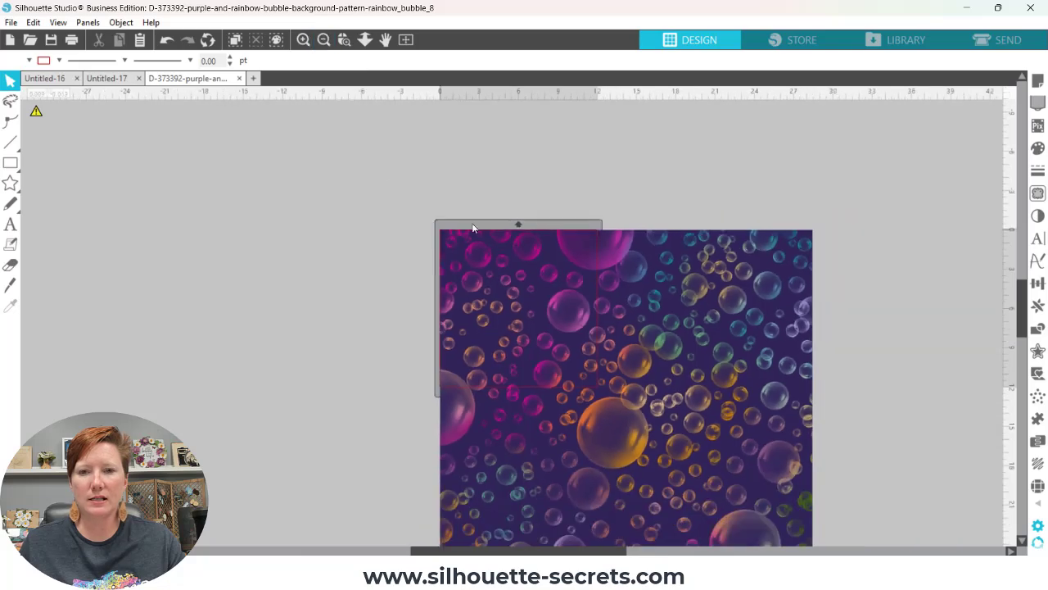
{"action": "scroll", "coordinate": [577, 191], "scroll_direction": "down", "scroll_amount": 2}
{"action": "left_click", "coordinate": [561, 188]}
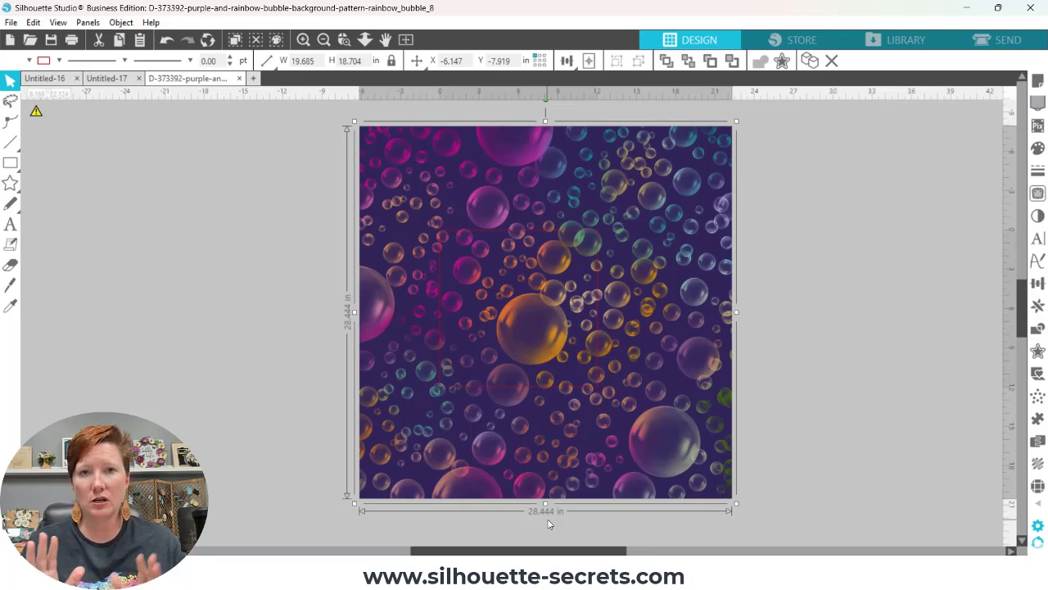
{"action": "left_click", "coordinate": [268, 66]}
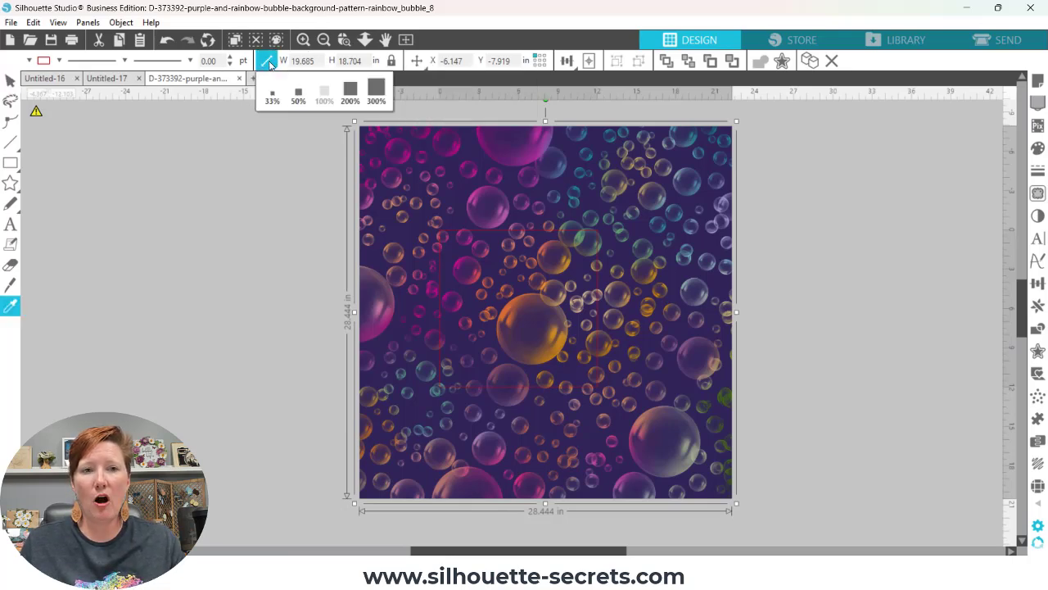
{"action": "left_click", "coordinate": [298, 94]}
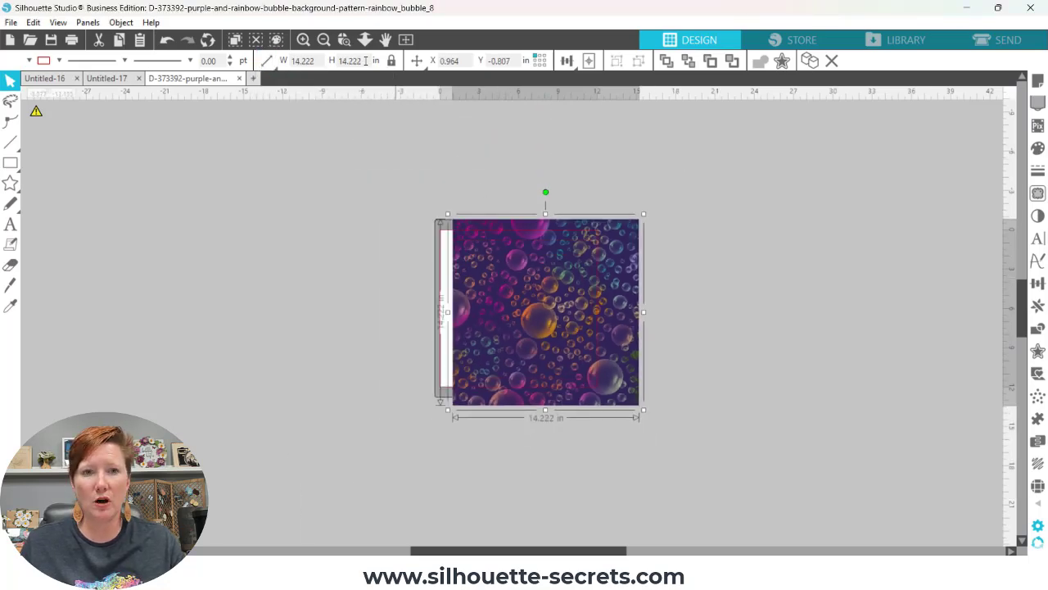
{"action": "left_click", "coordinate": [329, 59]}
{"action": "type", "text": "12"}
{"action": "key", "text": "Return"}
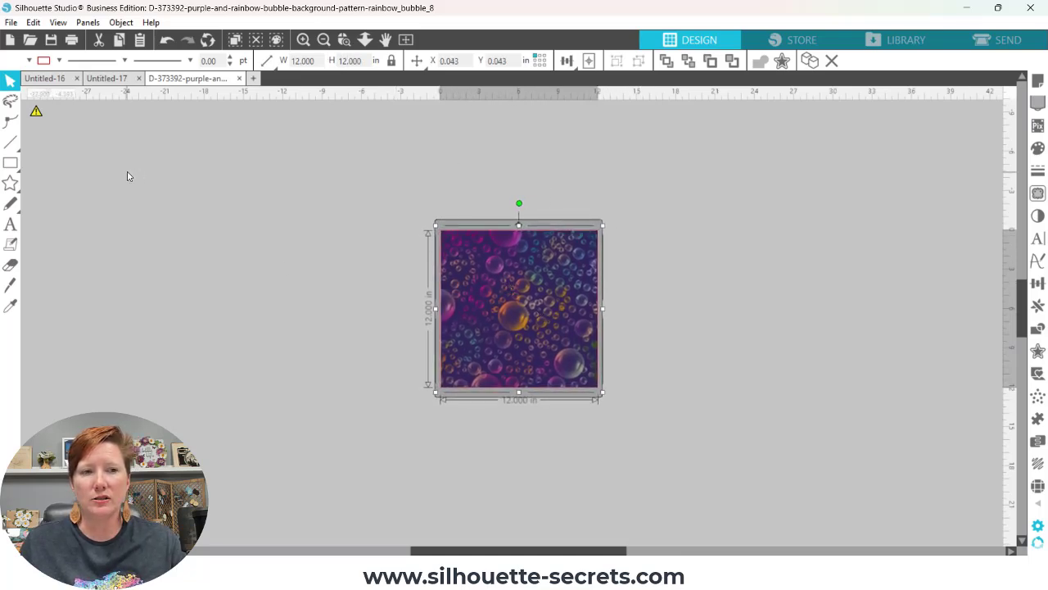
Read the warning about the bubble image's print resolution and center the image on the page
{"action": "mouse_move", "coordinate": [36, 112]}
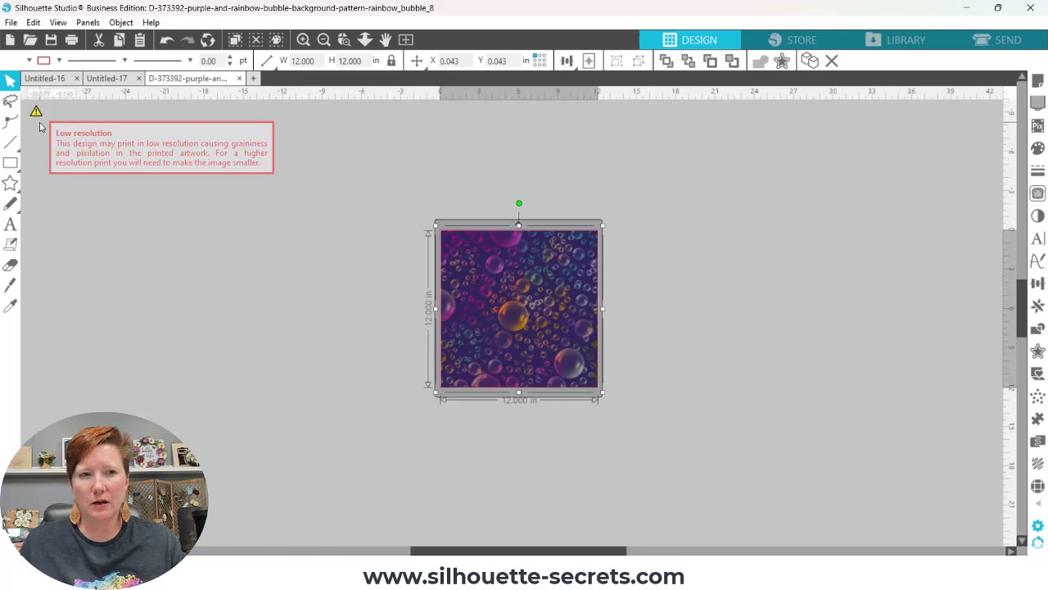
{"action": "left_click", "coordinate": [405, 40]}
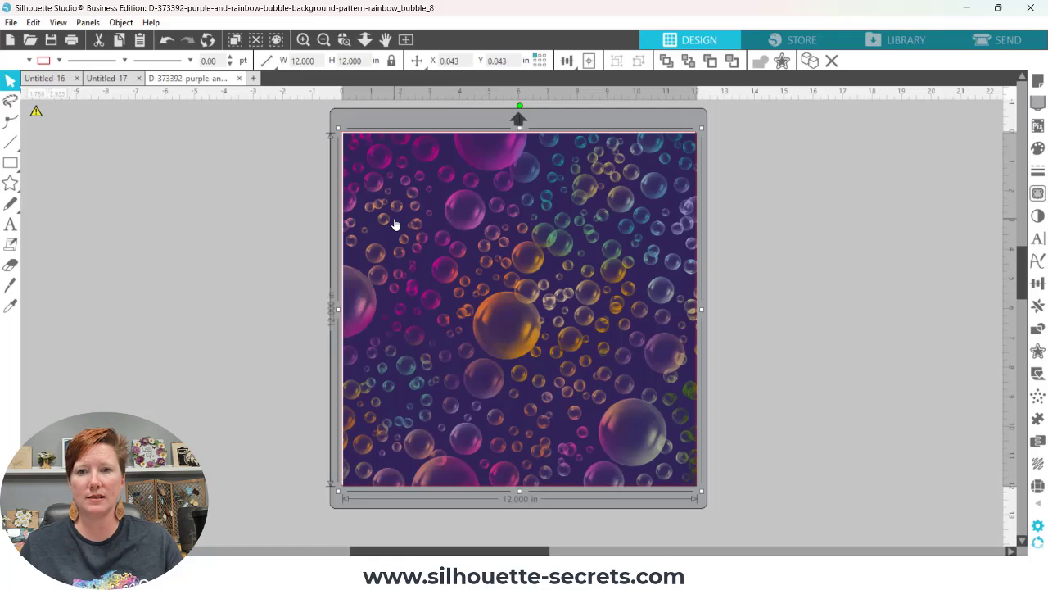
{"action": "left_click", "coordinate": [588, 61]}
{"action": "left_click", "coordinate": [573, 79]}
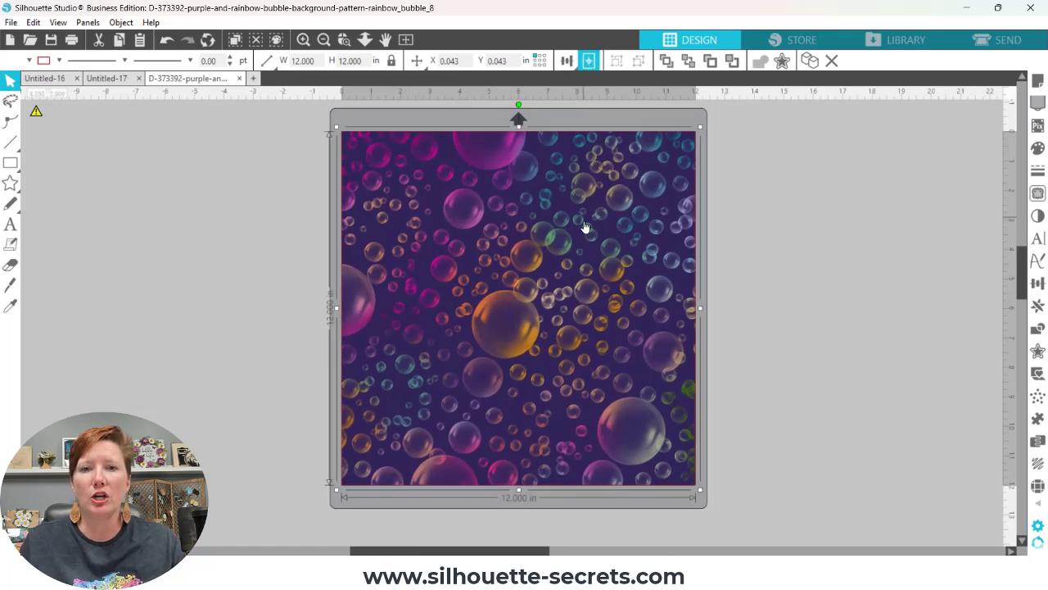